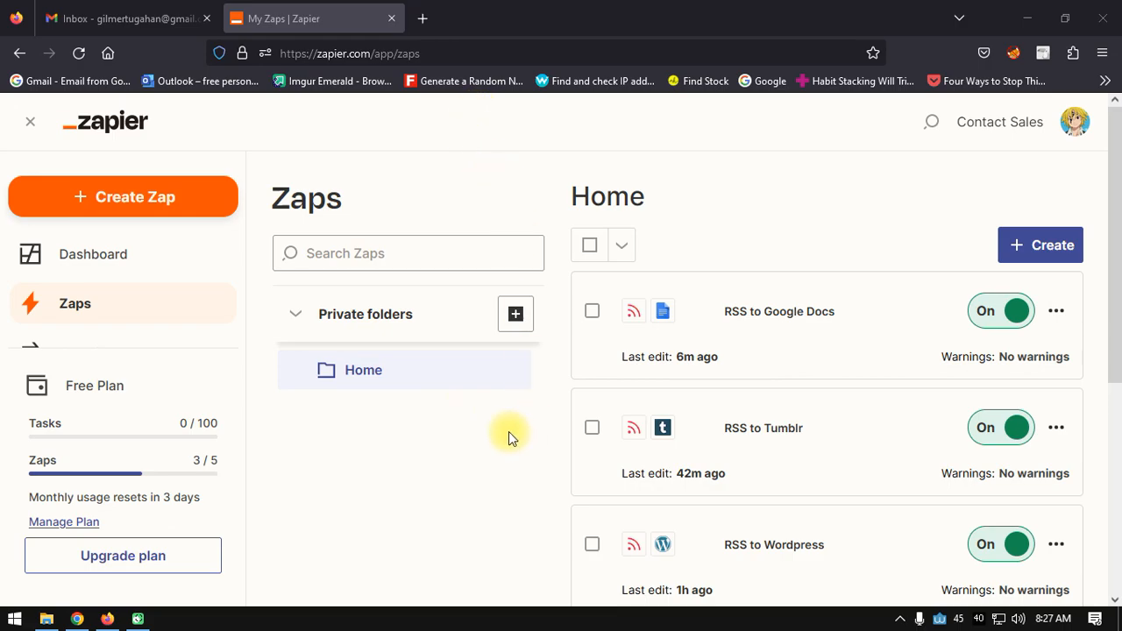
# - Start a new Untitled Zap from the Zaps page
pyautogui.click(129, 202)
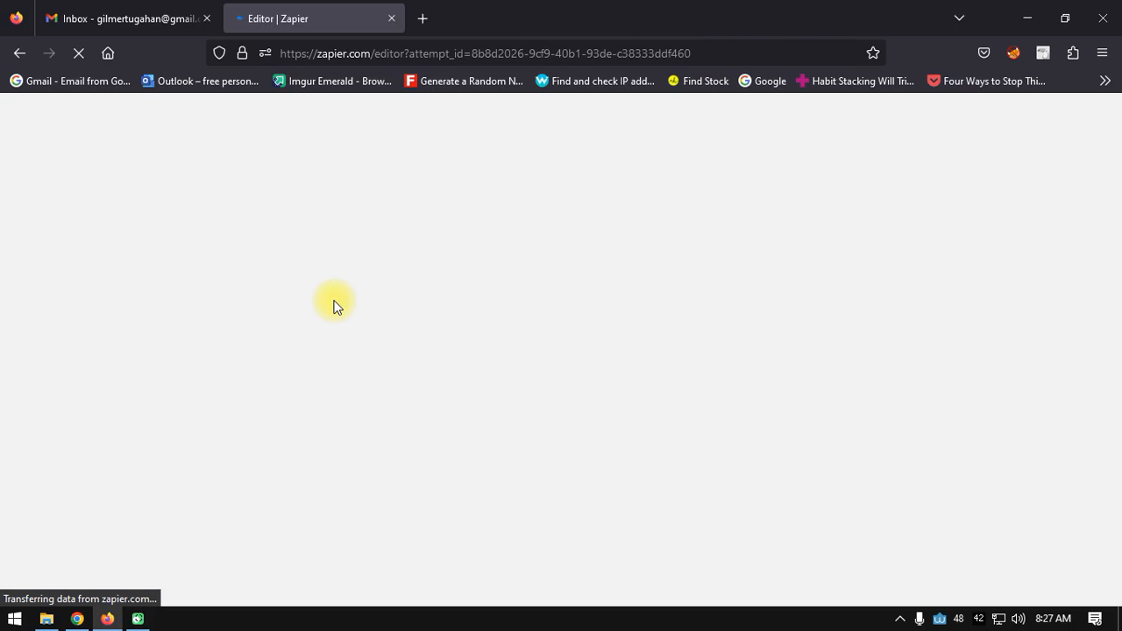
pyautogui.press('F8')
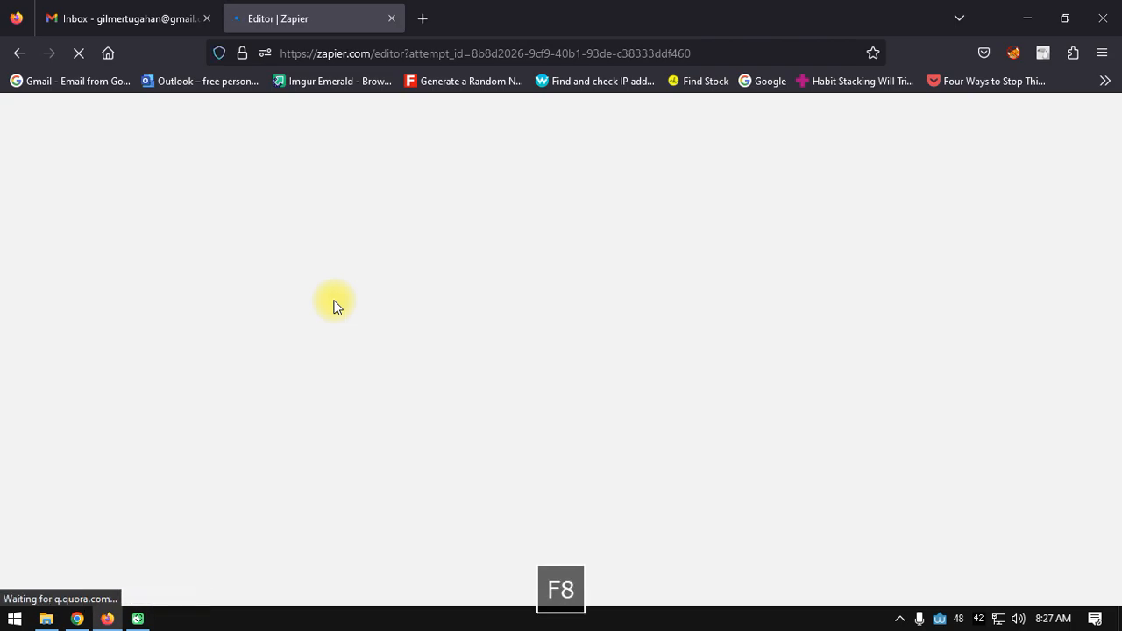
pyautogui.press('F9')
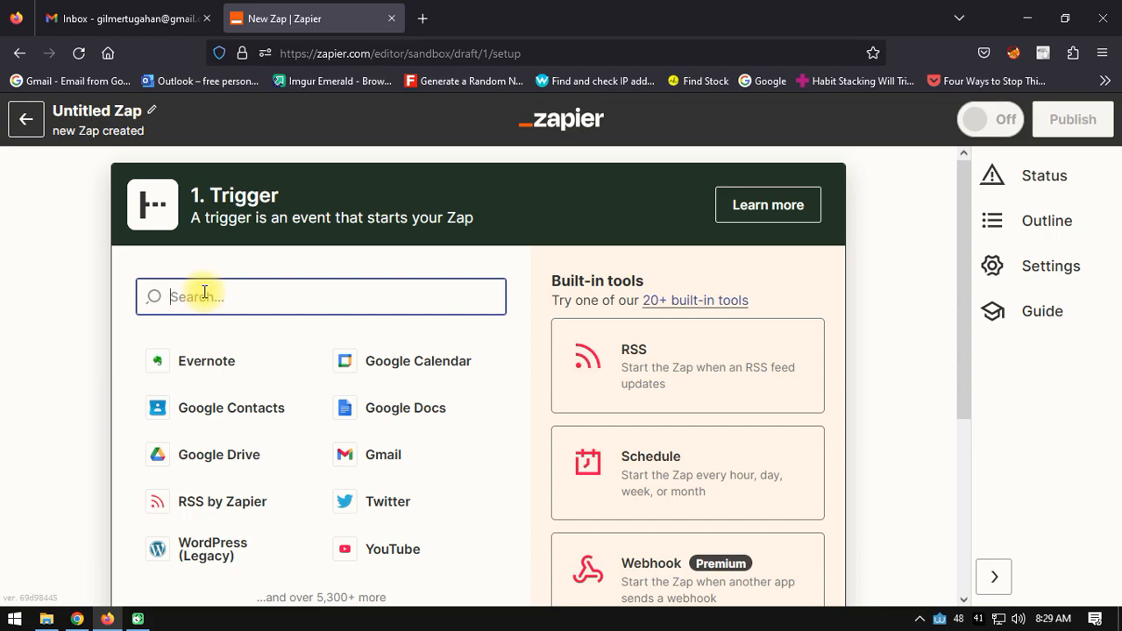
# - Set the trigger app to RSS by Zapier with the New Item in Feed event
pyautogui.write('rss')
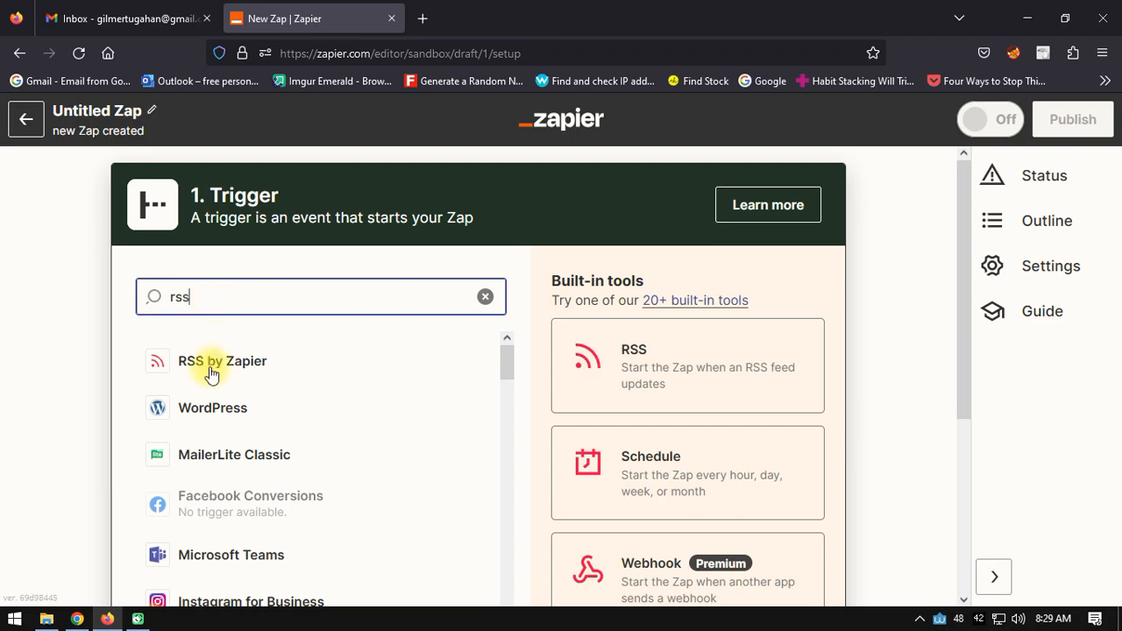
pyautogui.click(225, 368)
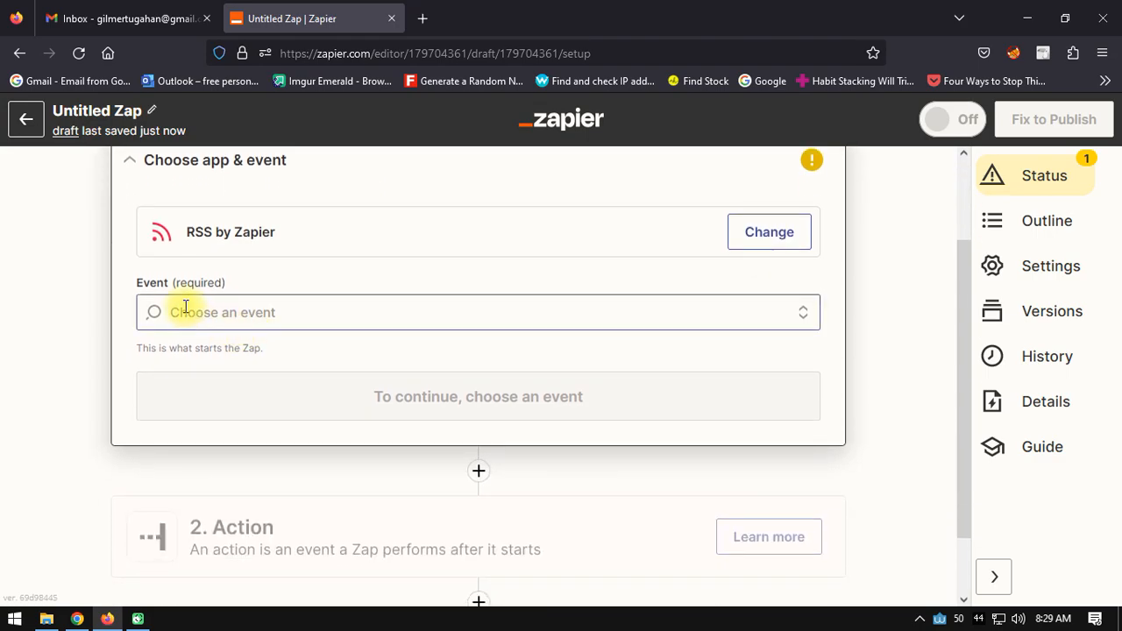
pyautogui.click(188, 312)
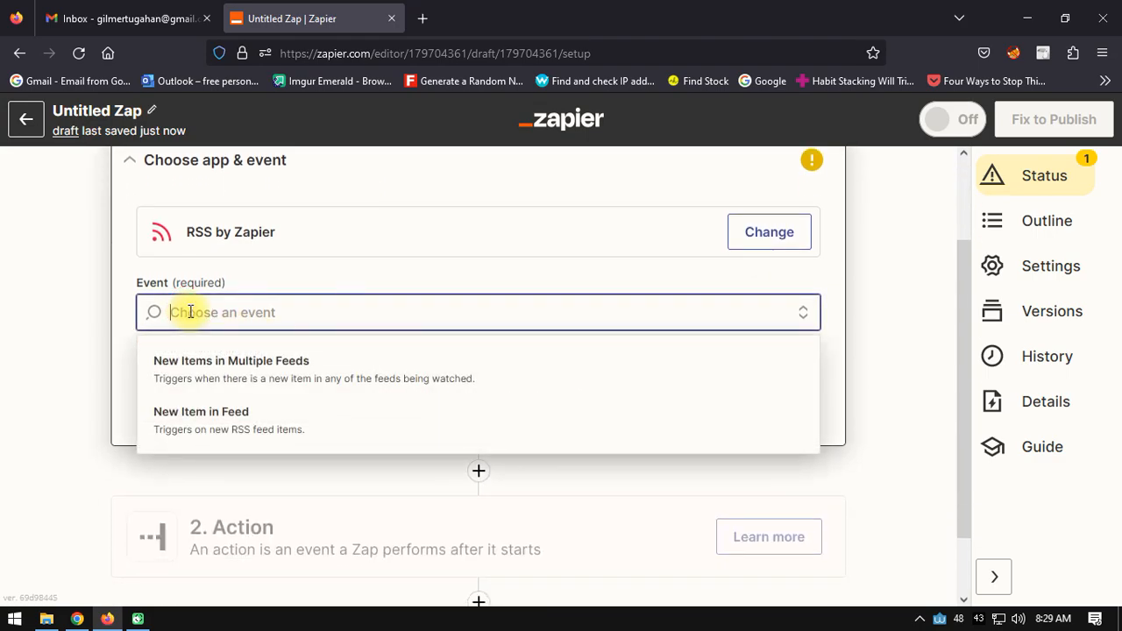
pyautogui.click(223, 428)
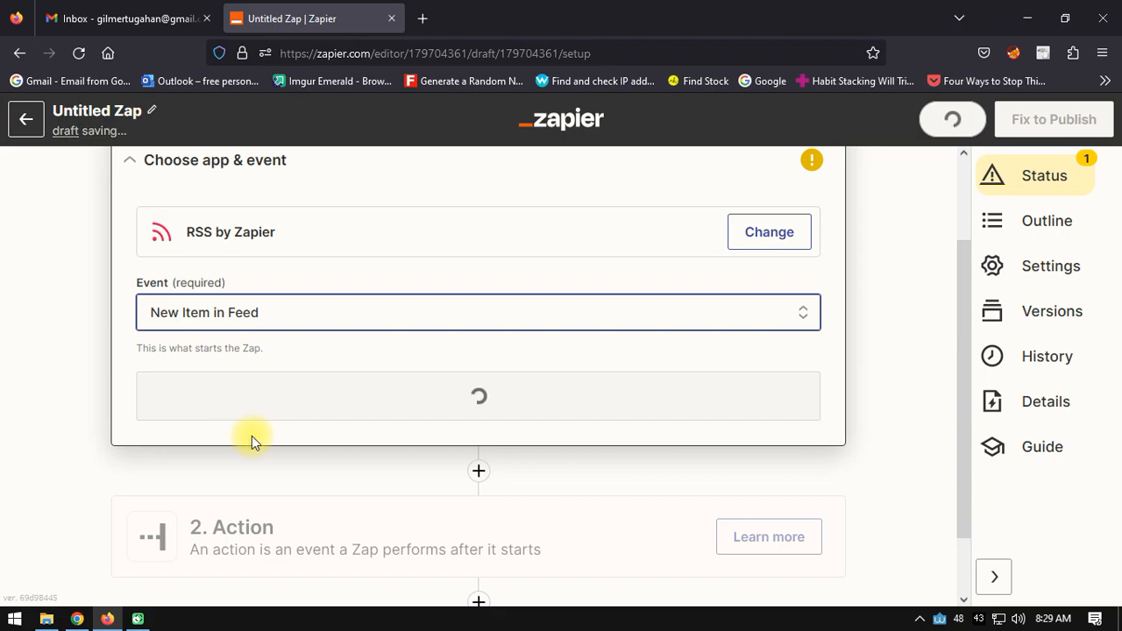
pyautogui.click(474, 399)
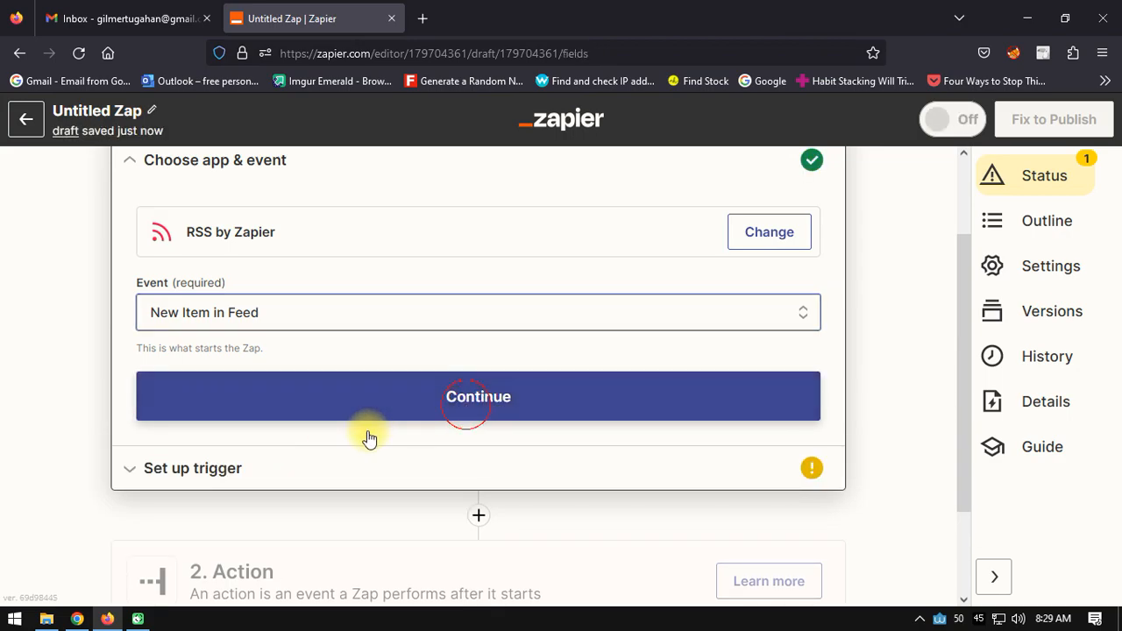
pyautogui.click(192, 282)
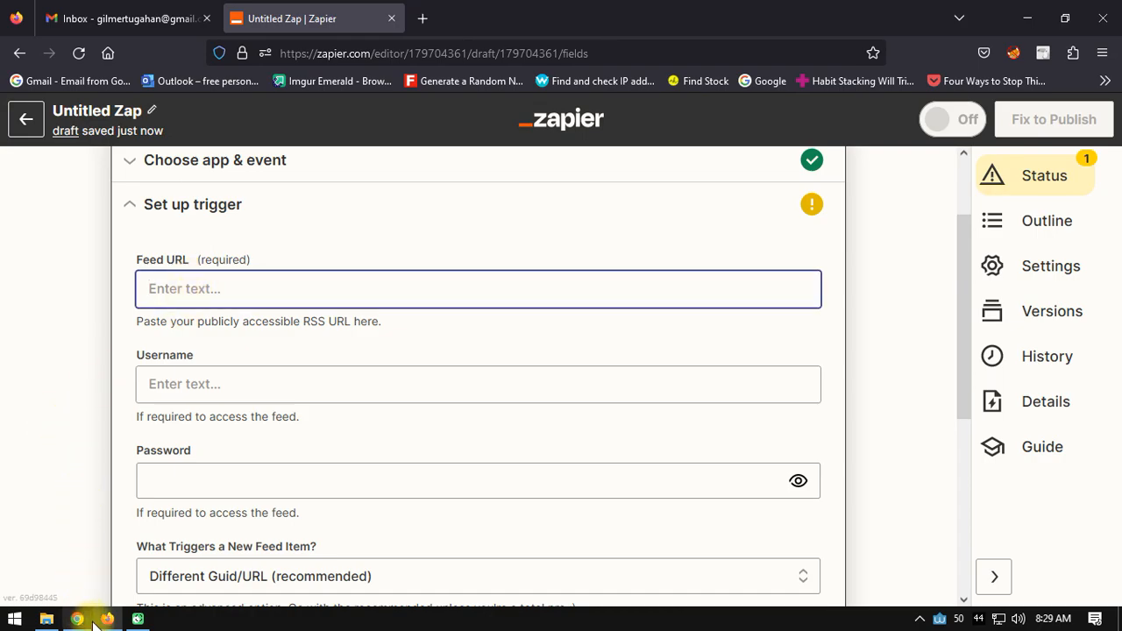
pyautogui.click(77, 618)
pyautogui.hotkey('alt', 'Tab')
pyautogui.click(165, 283)
pyautogui.write('https://campdotcom.com/feed/')
pyautogui.click(50, 455)
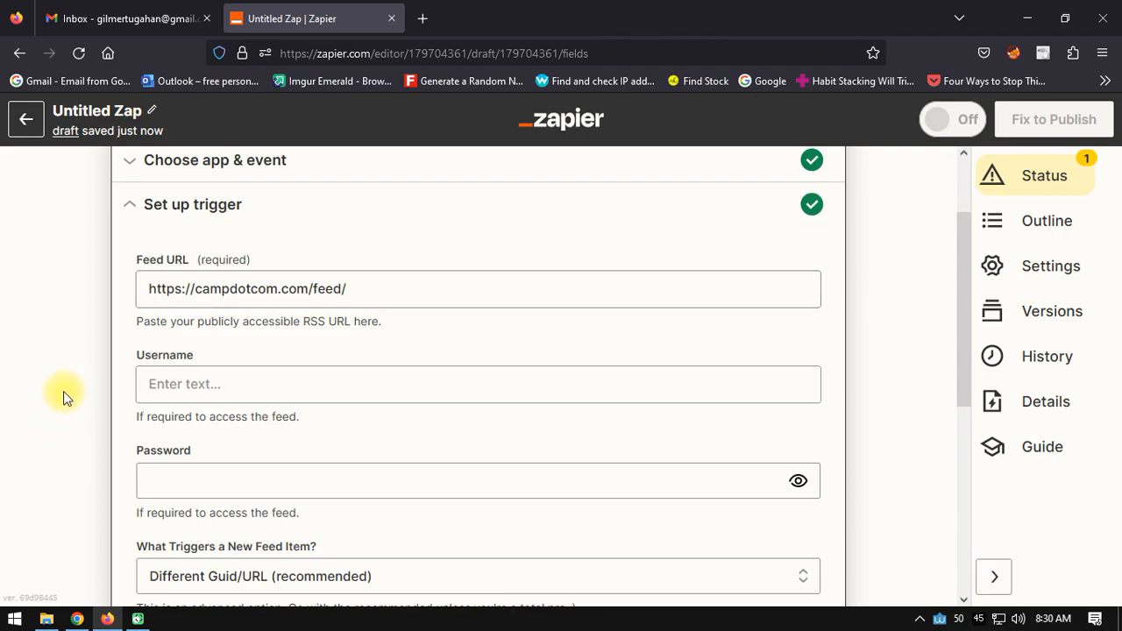
pyautogui.scroll(1, 61, 394)
pyautogui.scroll(-5, 63, 394)
pyautogui.click(338, 352)
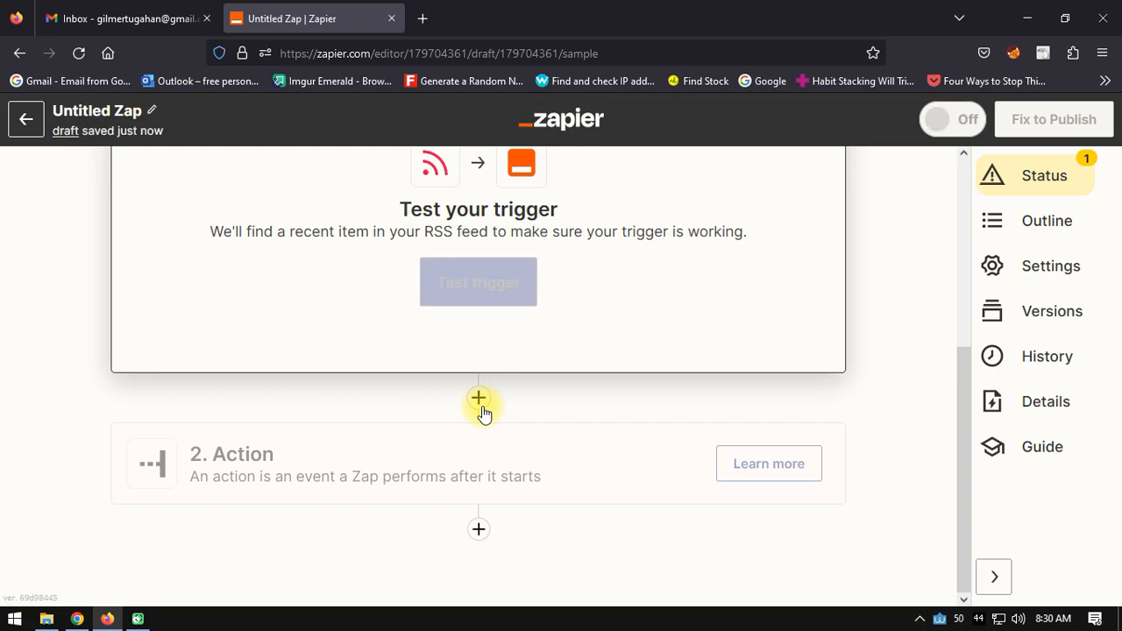
pyautogui.click(479, 289)
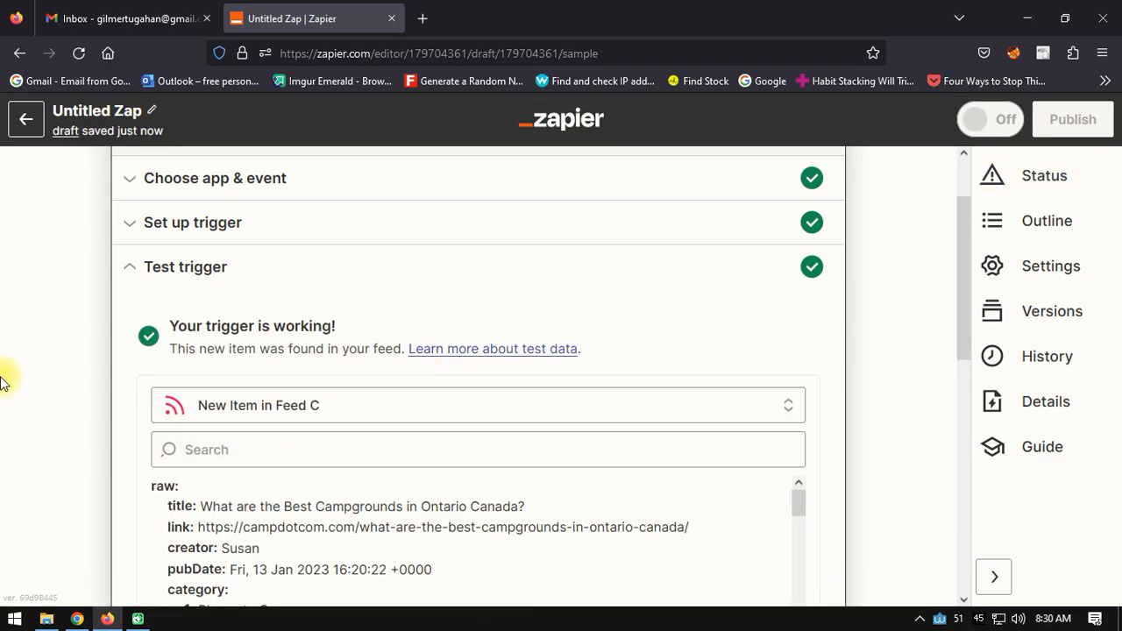
# - Set the action step to Instapaper with the Add Page event
pyautogui.scroll(-5, 18, 368)
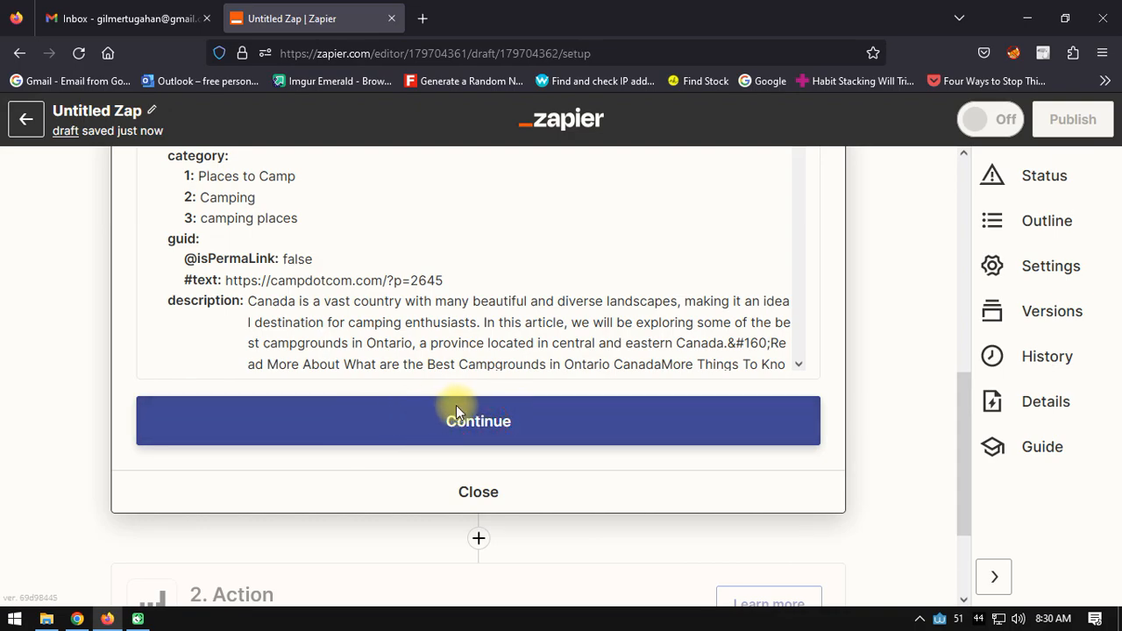
pyautogui.click(459, 406)
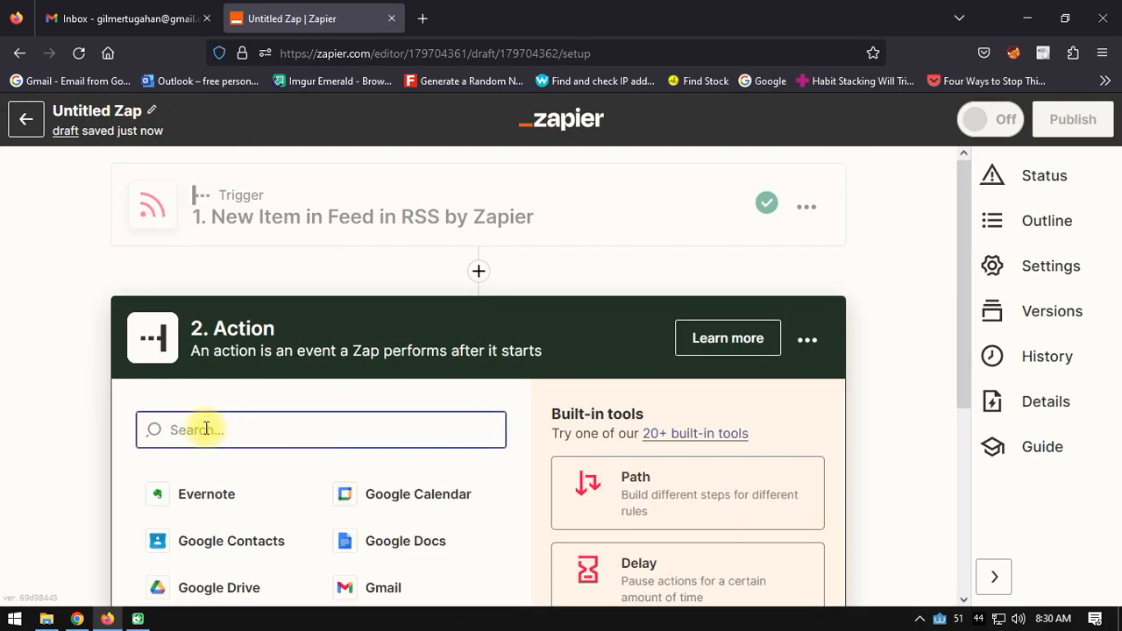
pyautogui.write('instapape')
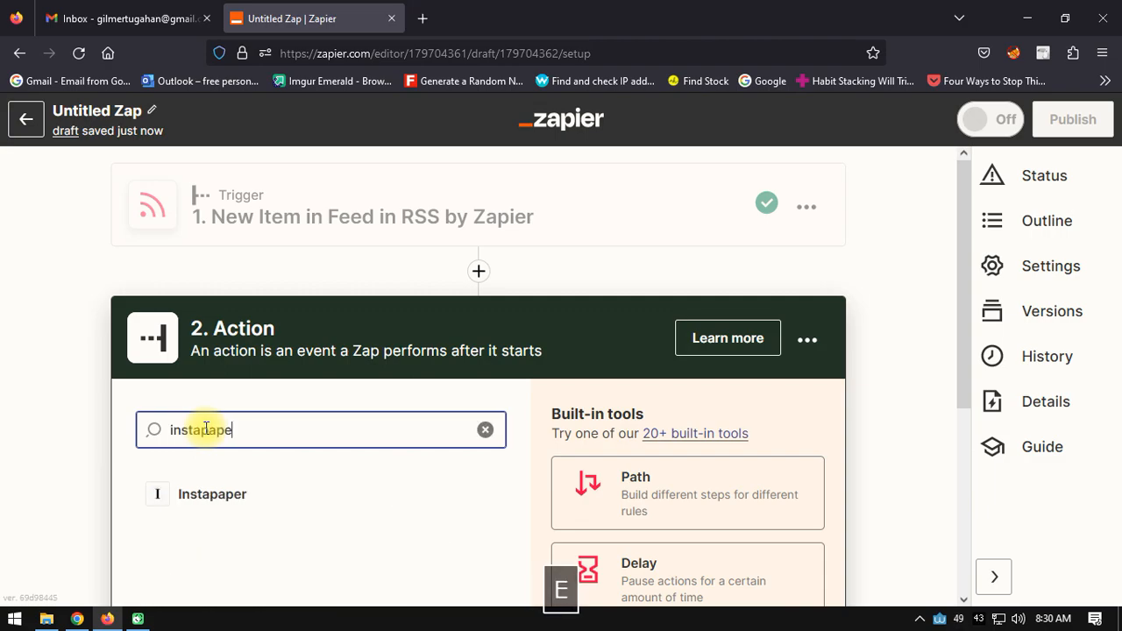
pyautogui.write('r')
pyautogui.click(188, 491)
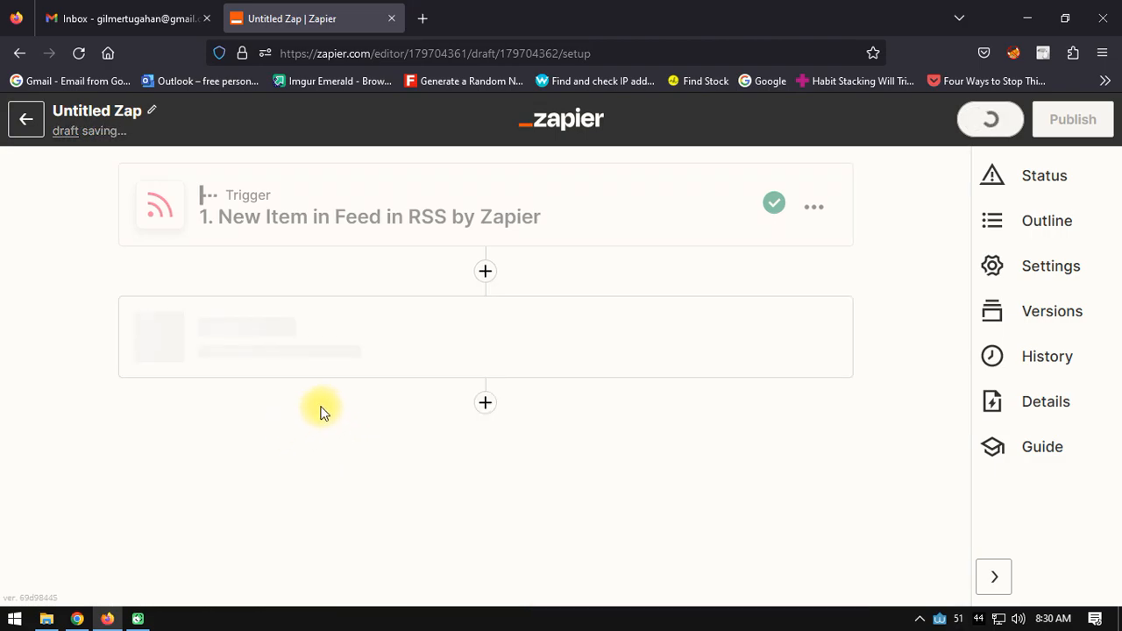
pyautogui.click(228, 444)
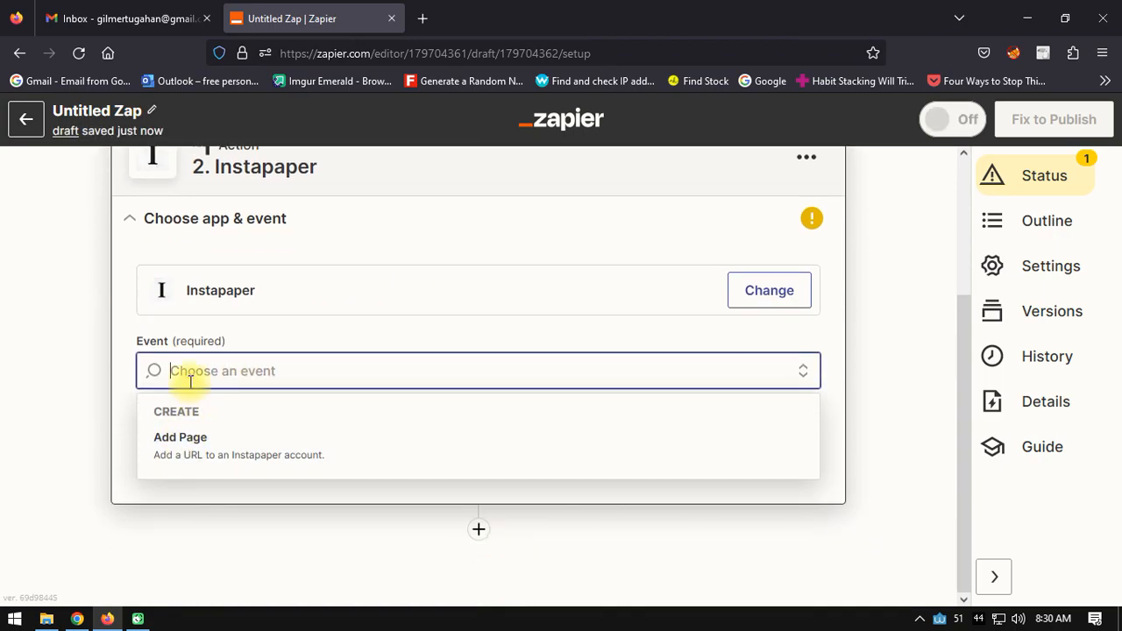
pyautogui.click(173, 458)
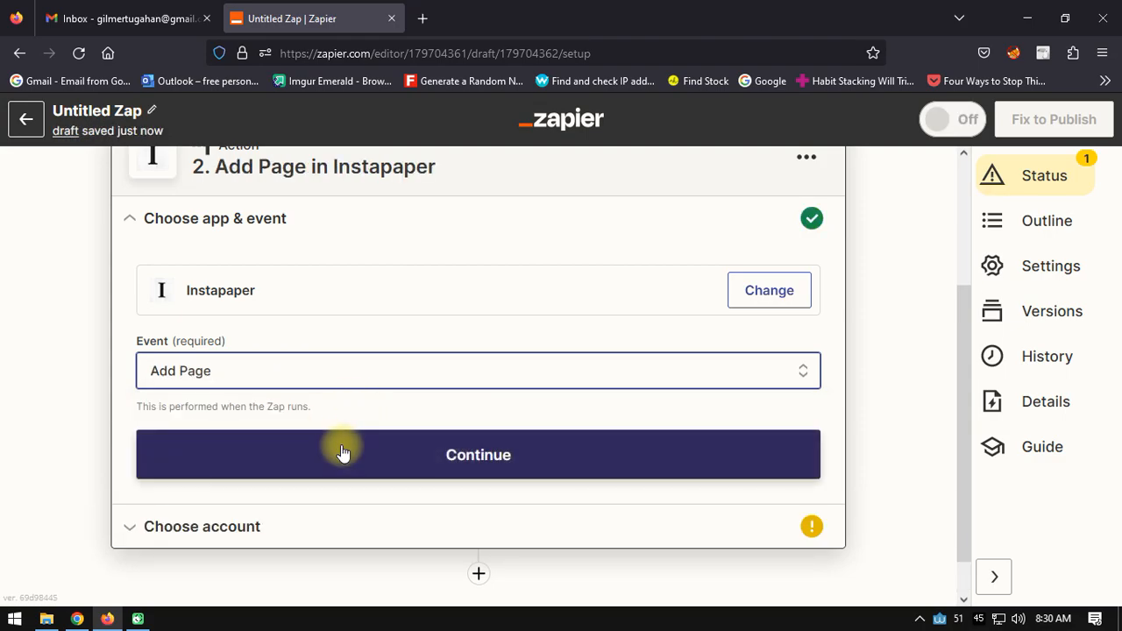
pyautogui.click(465, 464)
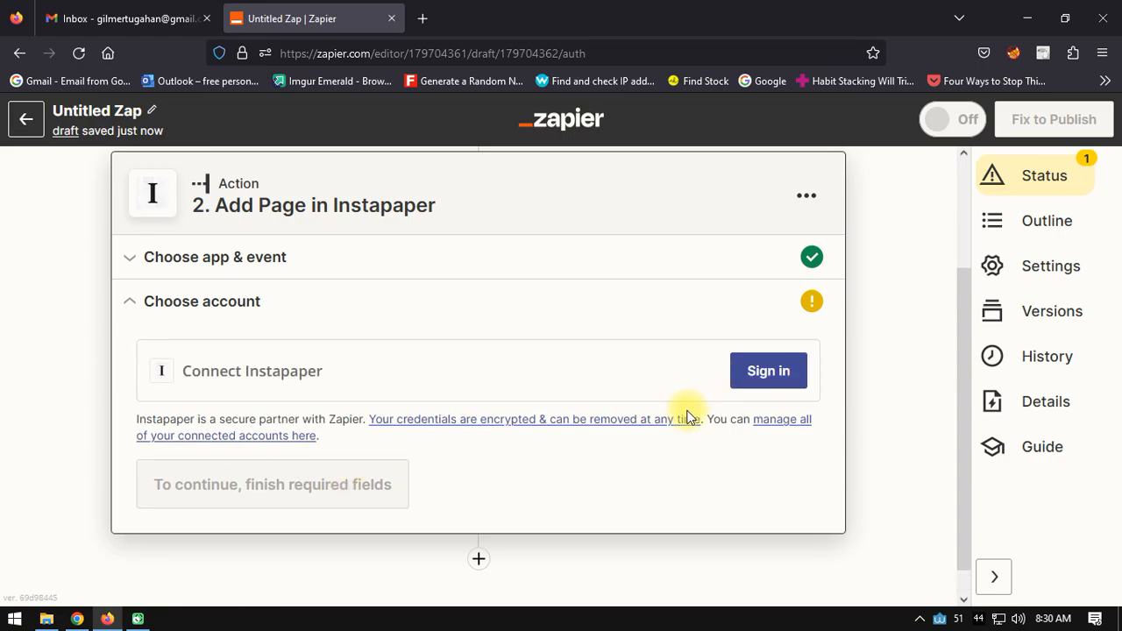
# - Begin the Instapaper sign-in and look up the login on the Web 2.0 sheet
pyautogui.click(768, 372)
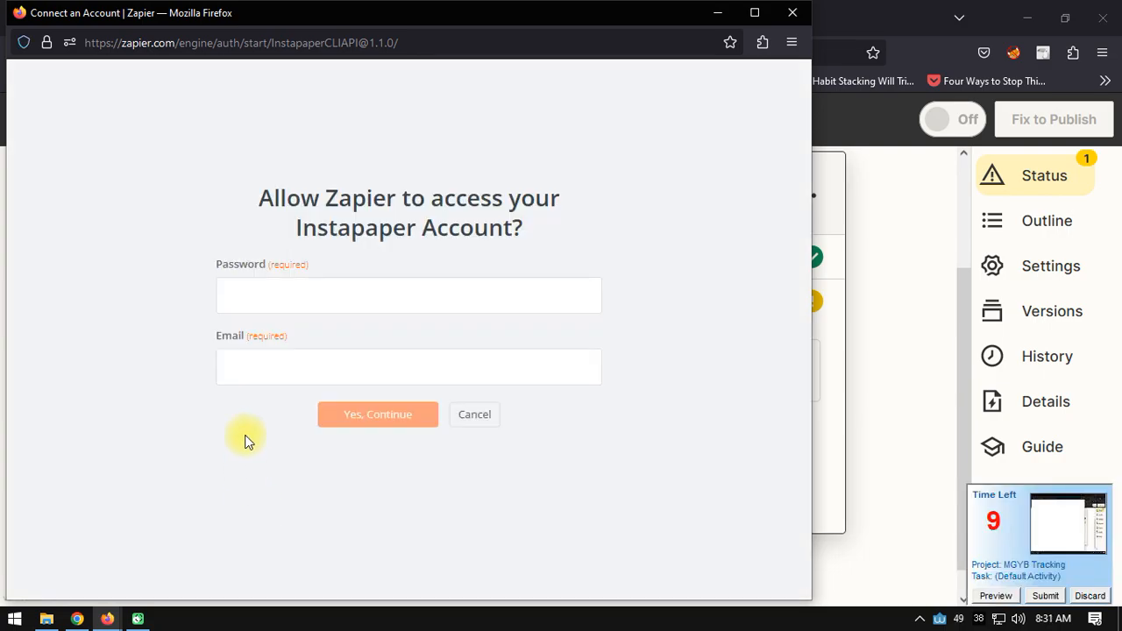
pyautogui.press('F9')
pyautogui.click(233, 293)
pyautogui.click(78, 615)
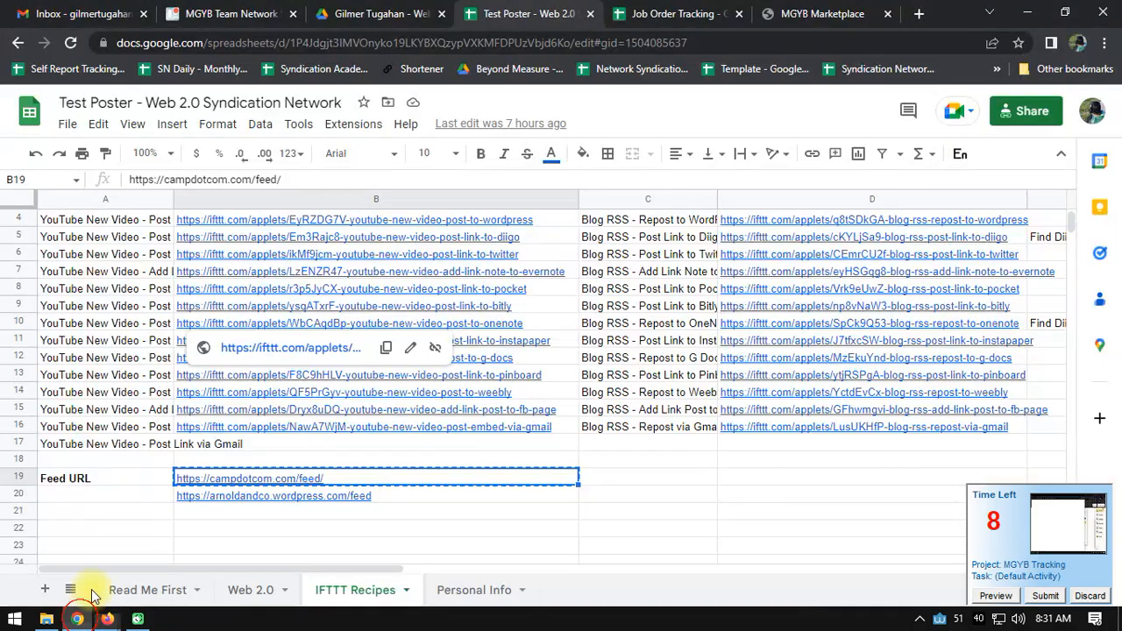
pyautogui.click(248, 590)
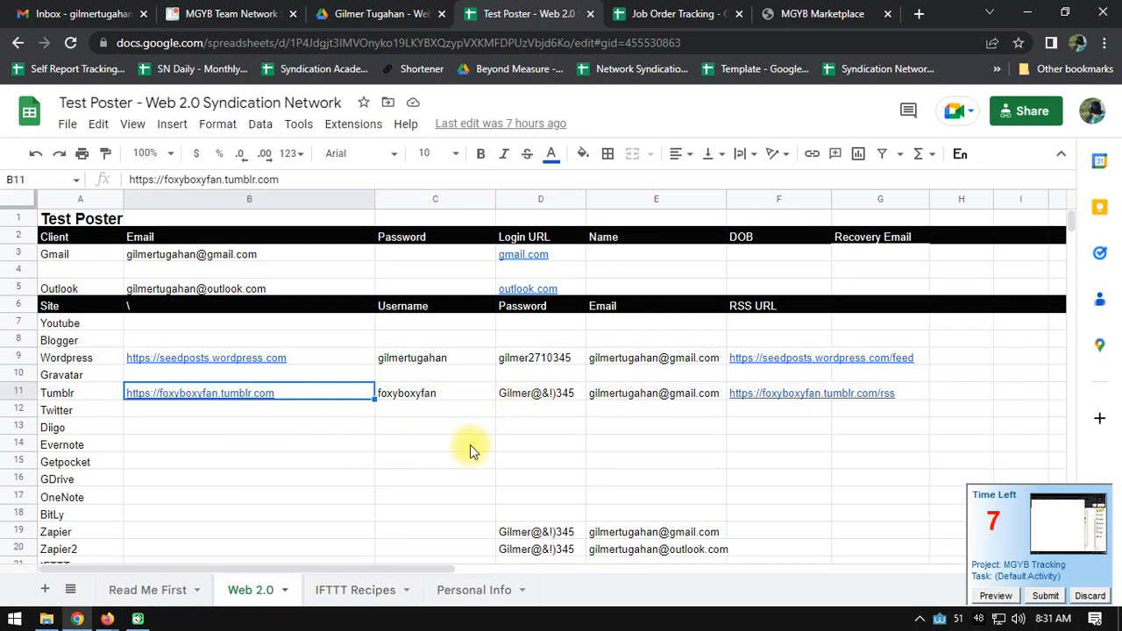
pyautogui.scroll(-4, 478, 435)
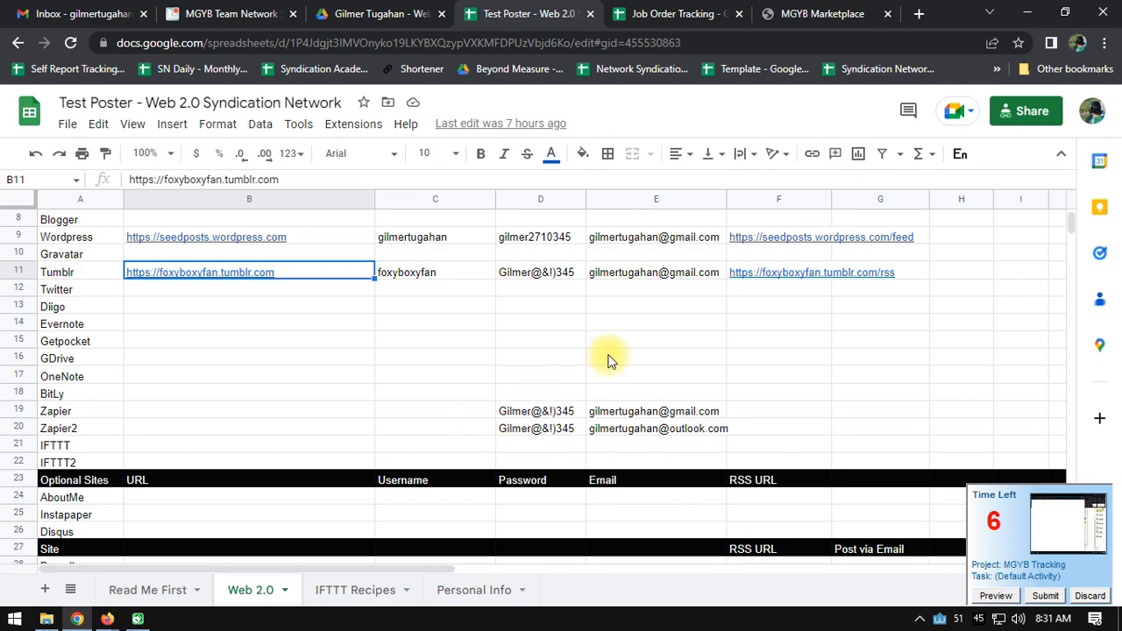
pyautogui.hotkey('alt', 'Tab')
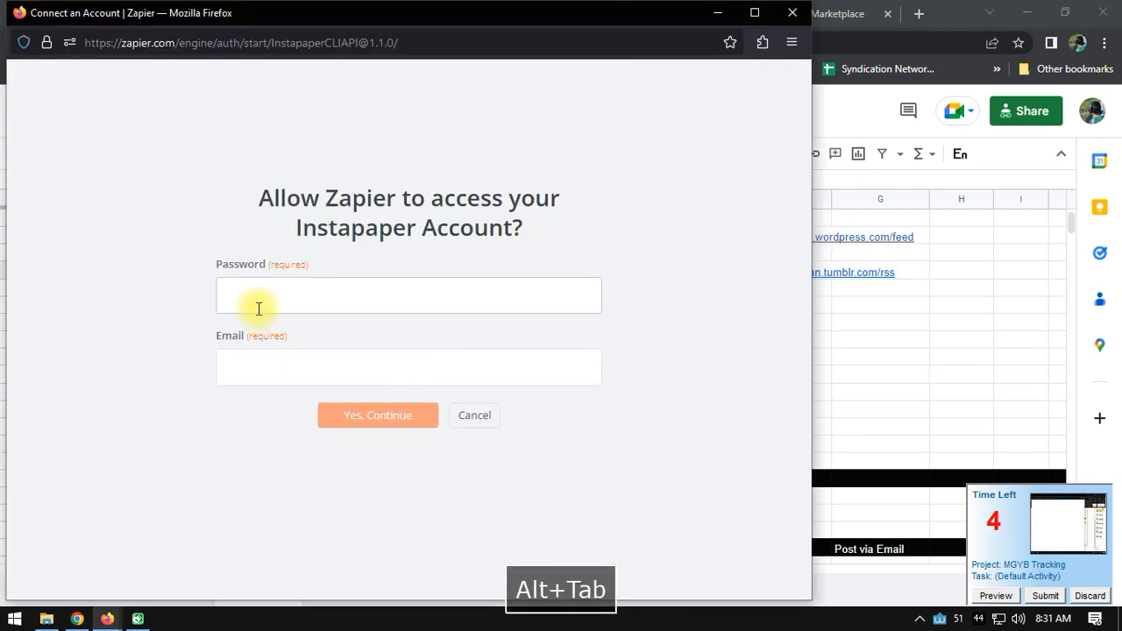
# - Enter the Instapaper account password and e-mail, then grant Zapier access
pyautogui.write('••••••')
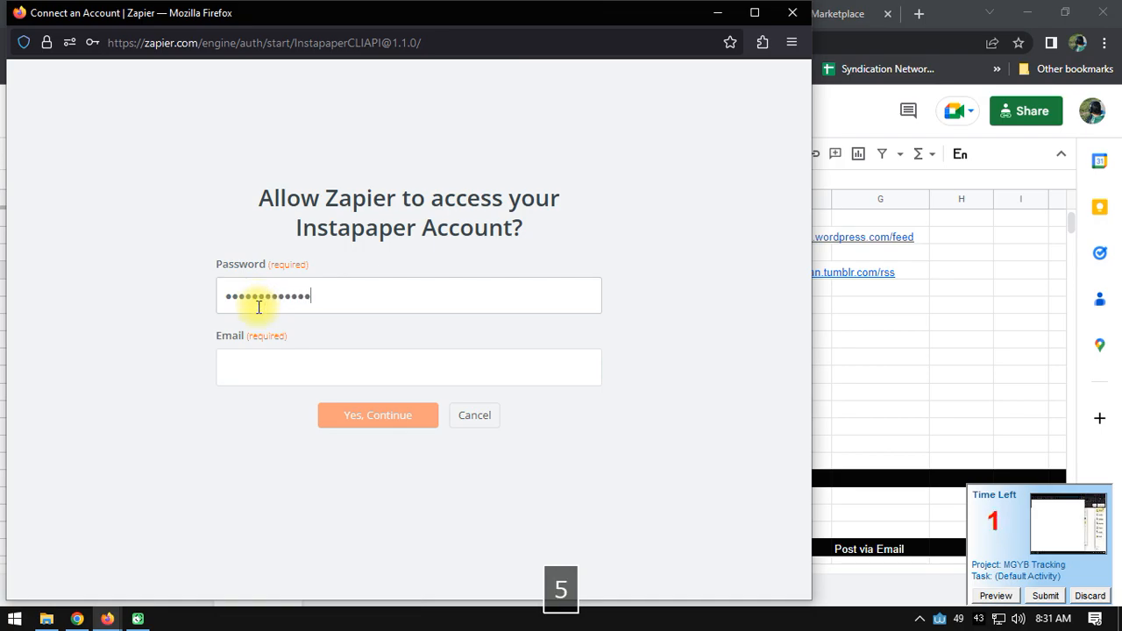
pyautogui.click(238, 375)
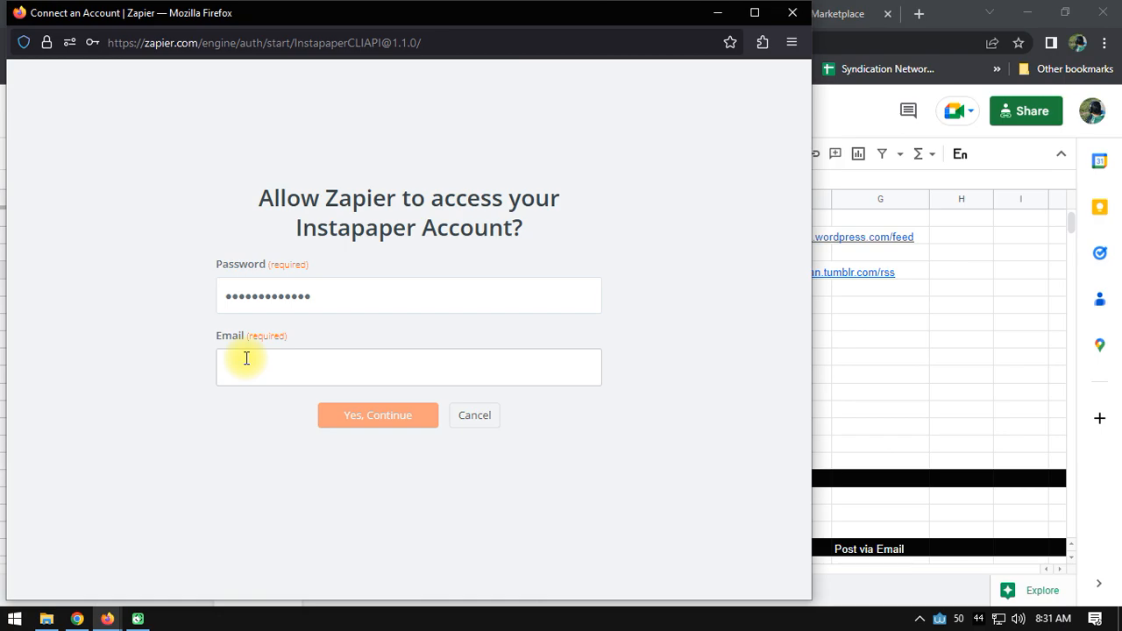
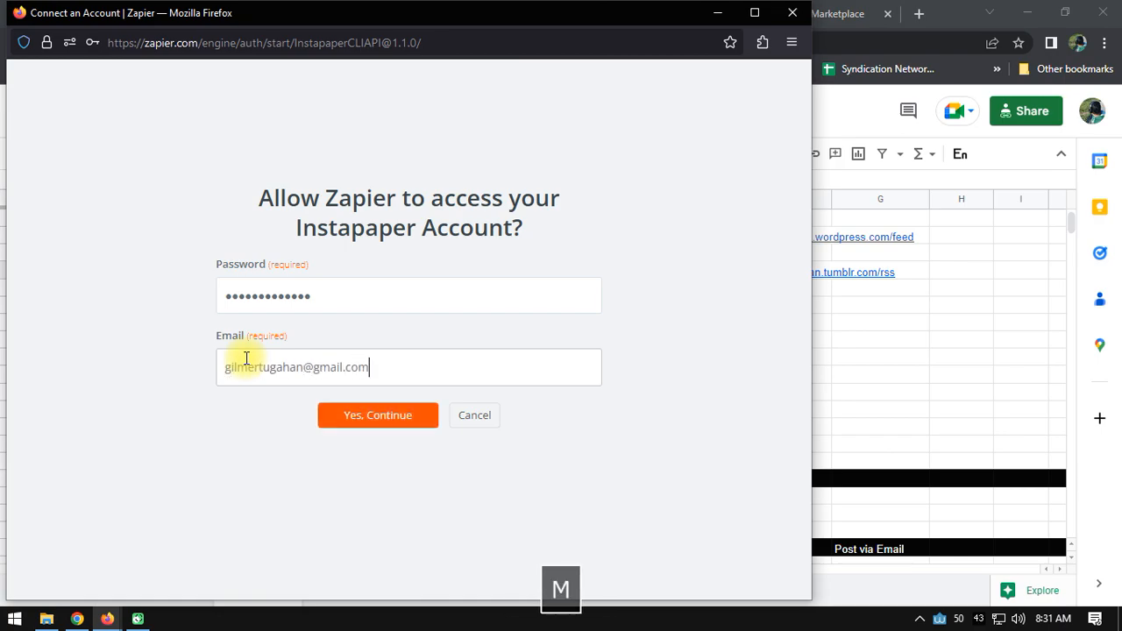
pyautogui.click(324, 426)
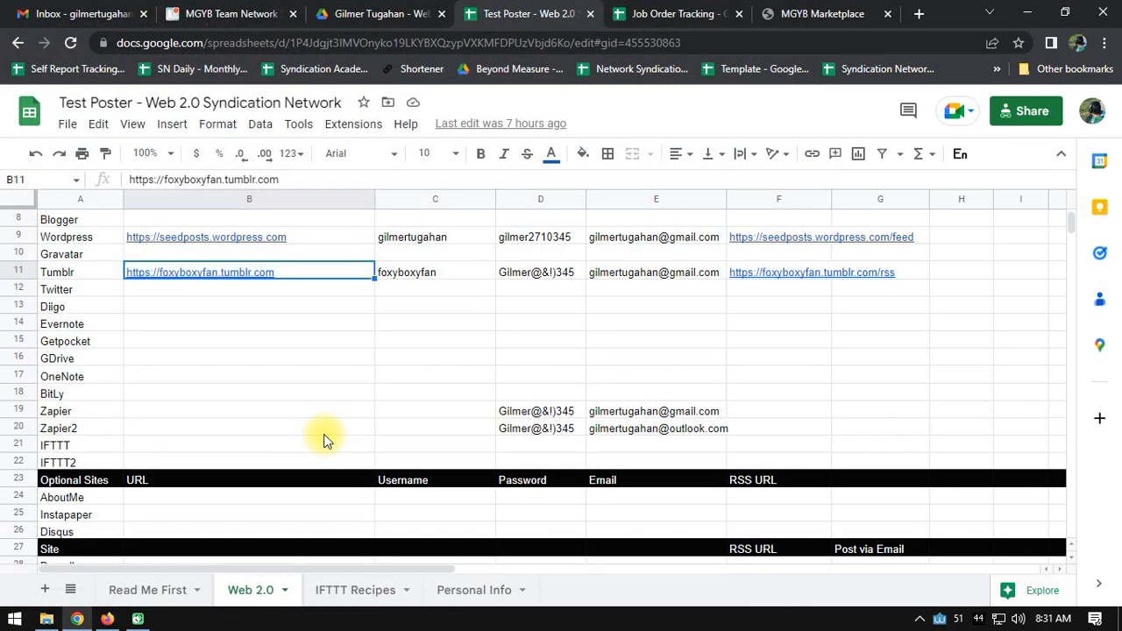
# - Confirm the Instapaper account and map the URL field to the RSS item's Link
pyautogui.hotkey('alt', 'Tab')
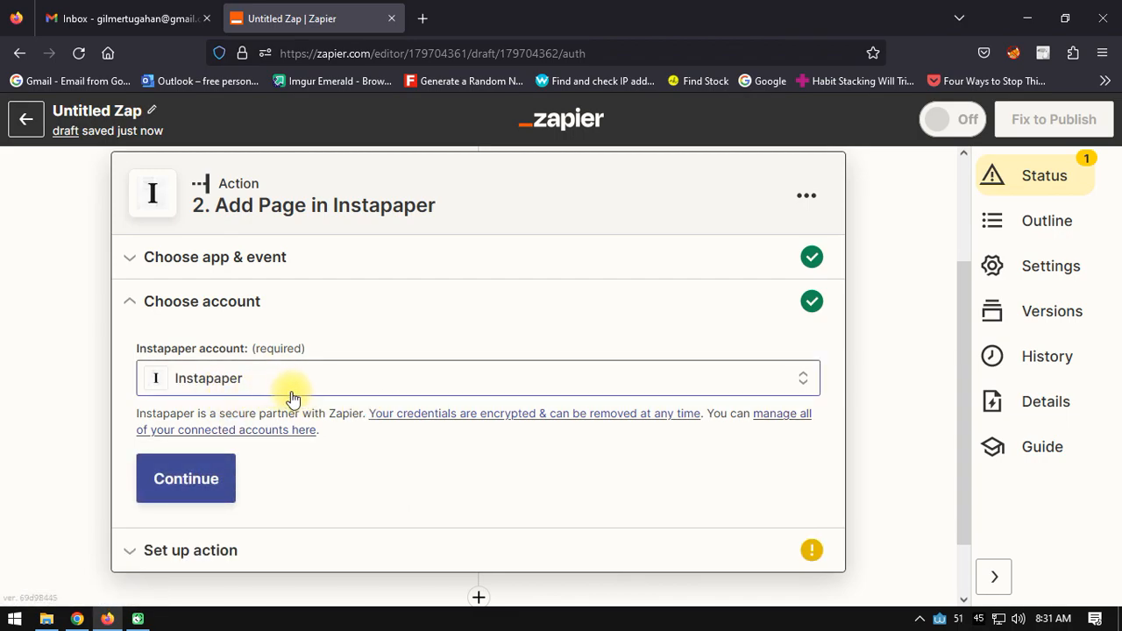
pyautogui.click(191, 493)
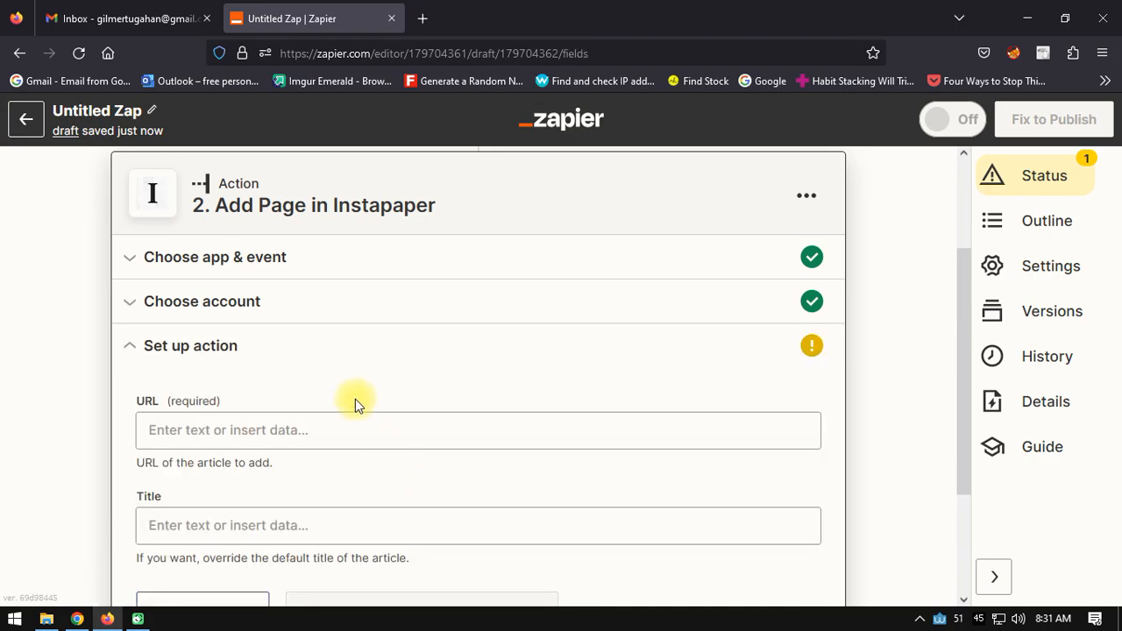
pyautogui.scroll(-2, 420, 318)
pyautogui.click(208, 322)
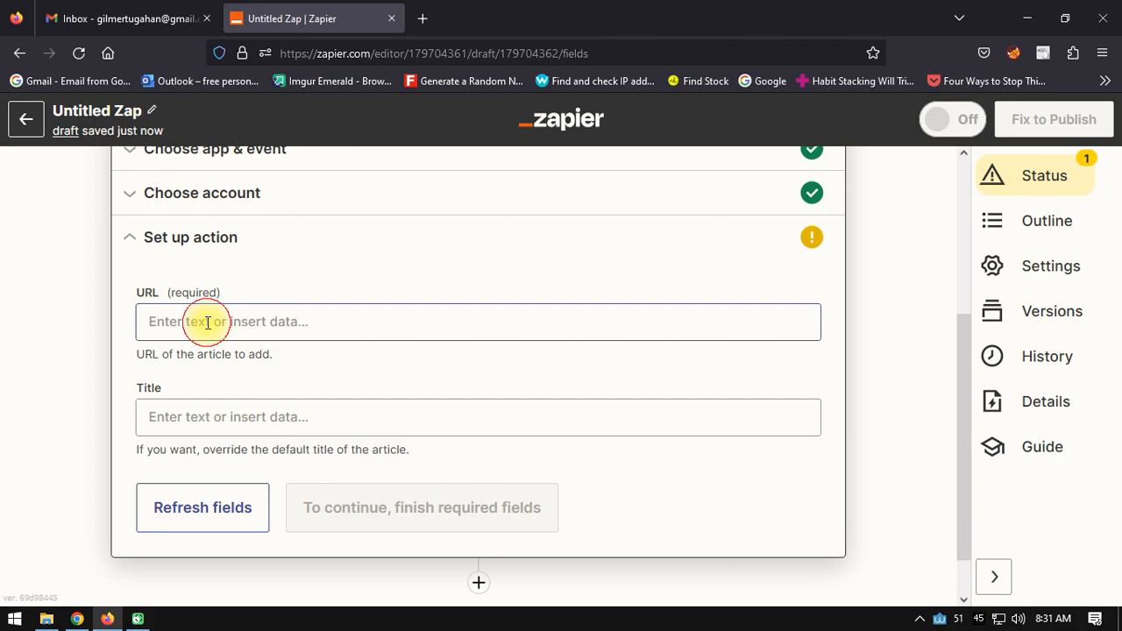
pyautogui.scroll(-1, 330, 348)
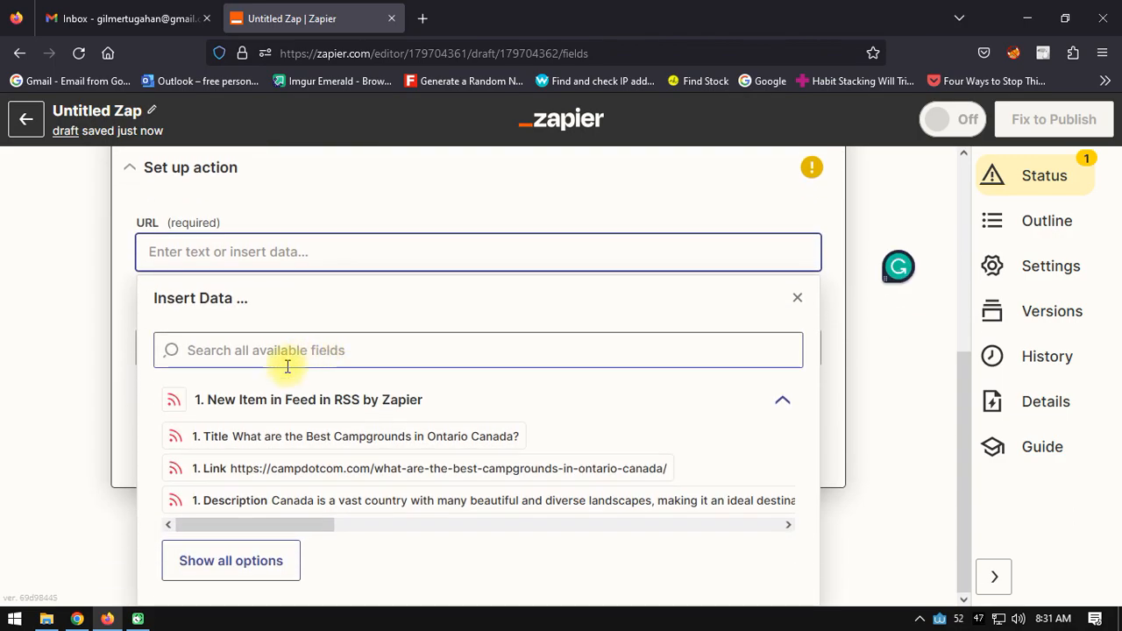
pyautogui.click(215, 468)
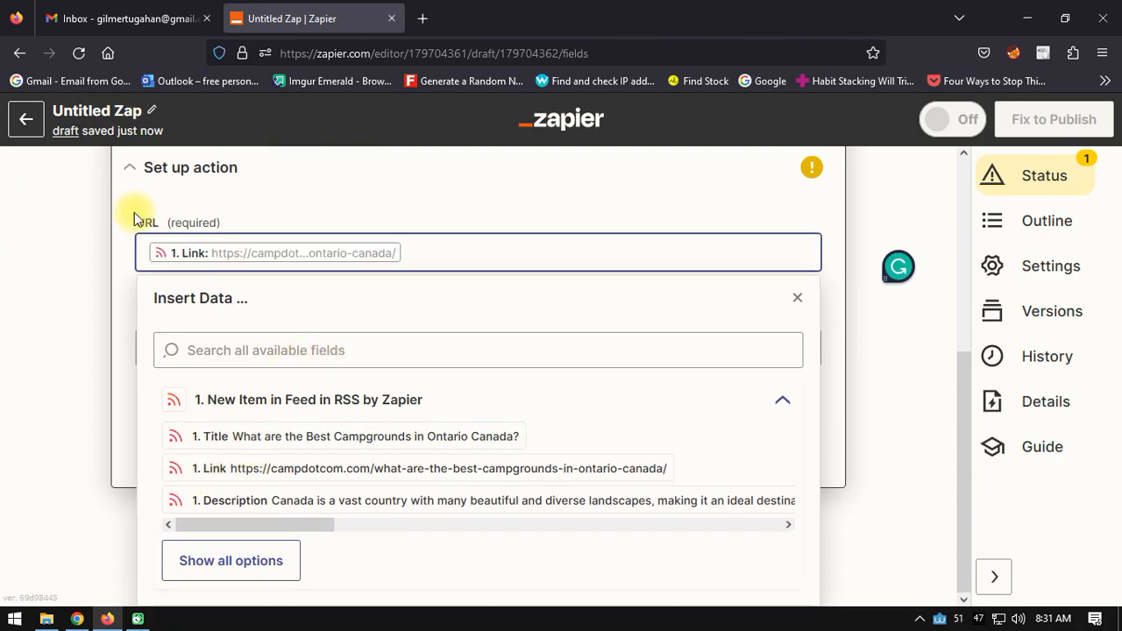
pyautogui.click(64, 301)
# - Map the Title field to the RSS item's Title and continue to testing
pyautogui.click(263, 367)
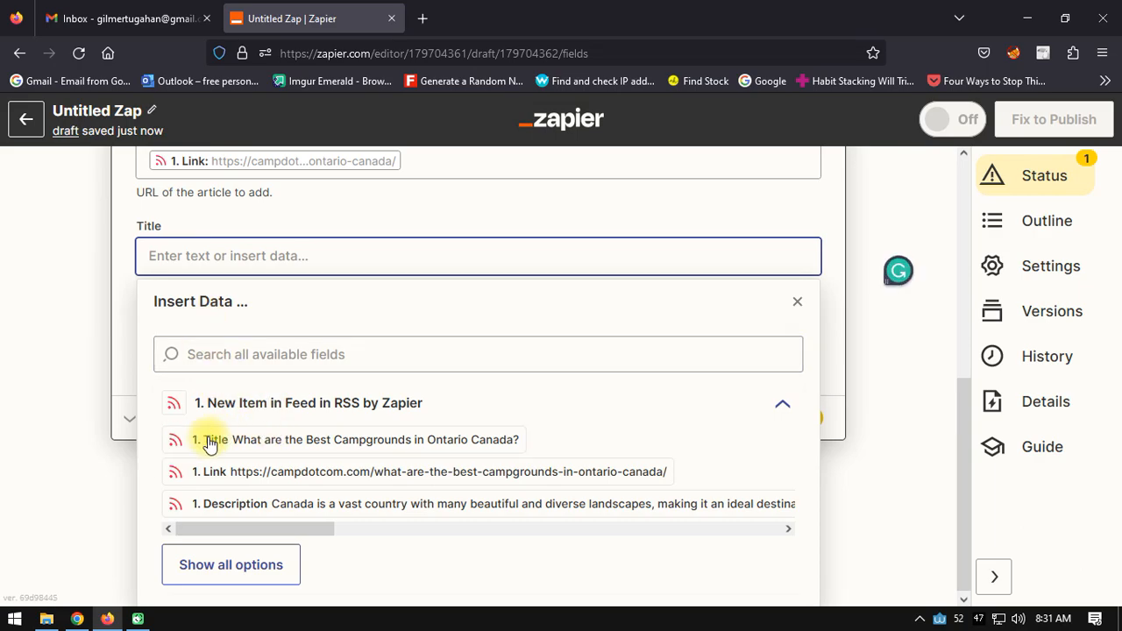
pyautogui.click(220, 441)
pyautogui.click(35, 281)
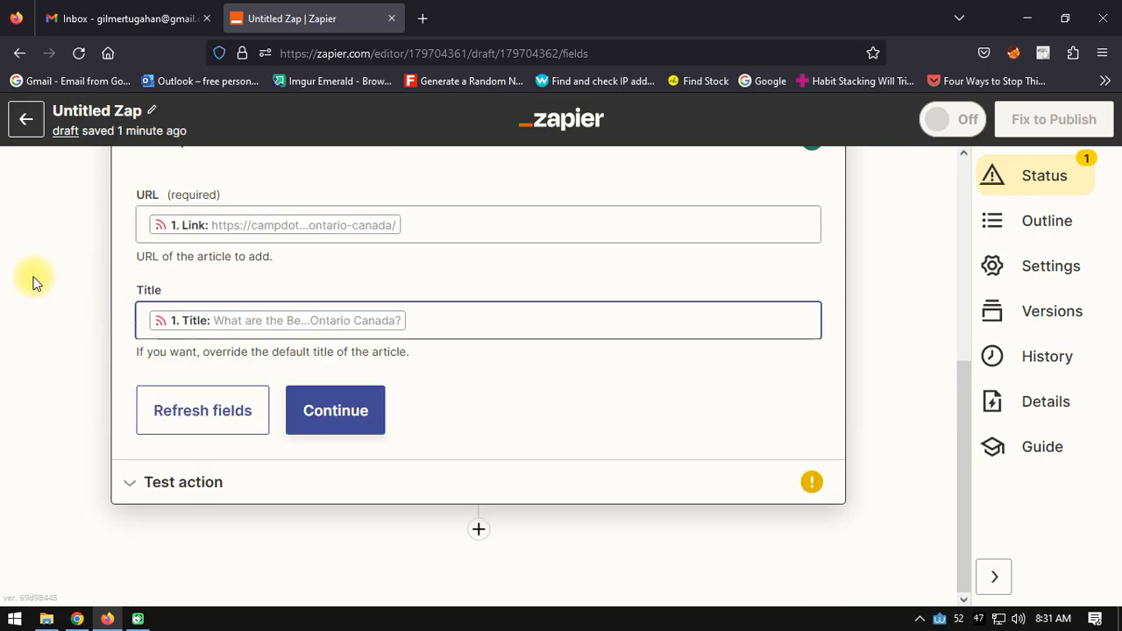
pyautogui.click(370, 428)
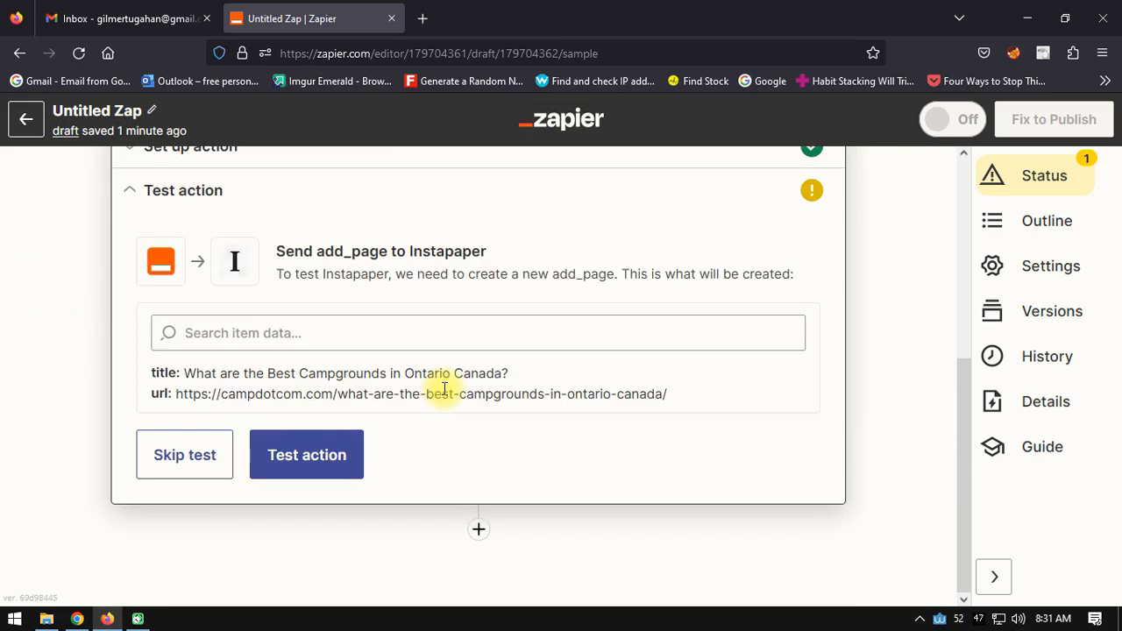
# - Test the Add Page action, then publish the Zap and turn it on
pyautogui.click(321, 470)
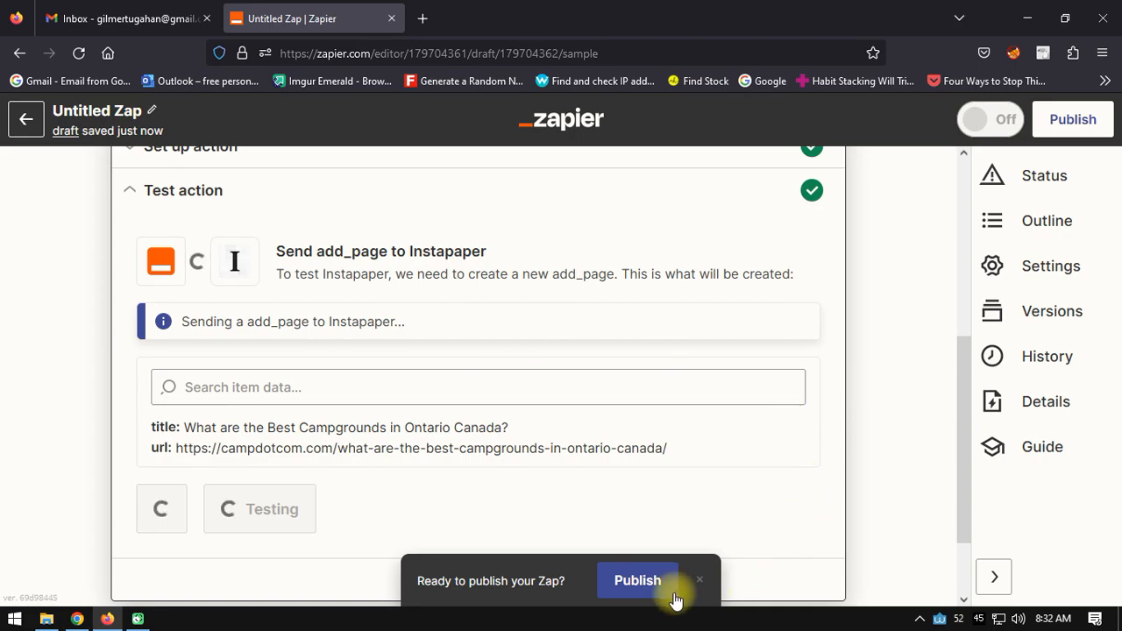
pyautogui.click(646, 581)
pyautogui.click(556, 372)
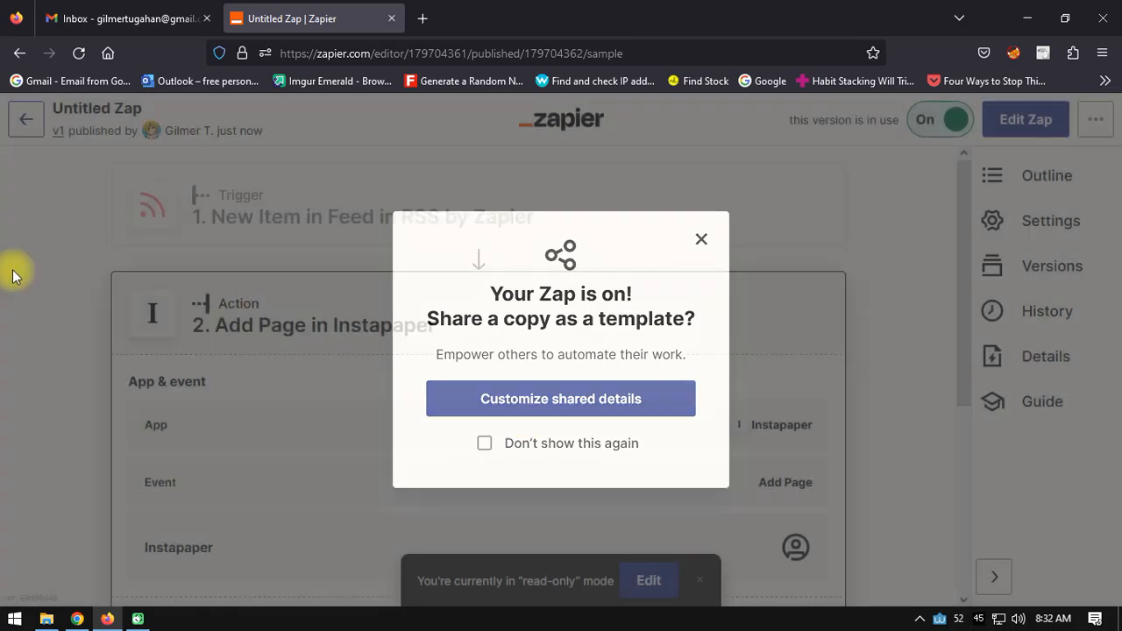
# - Rename the Zap to 'RSS to Instapaper' and return to the Zaps list
pyautogui.click(12, 271)
pyautogui.click(133, 109)
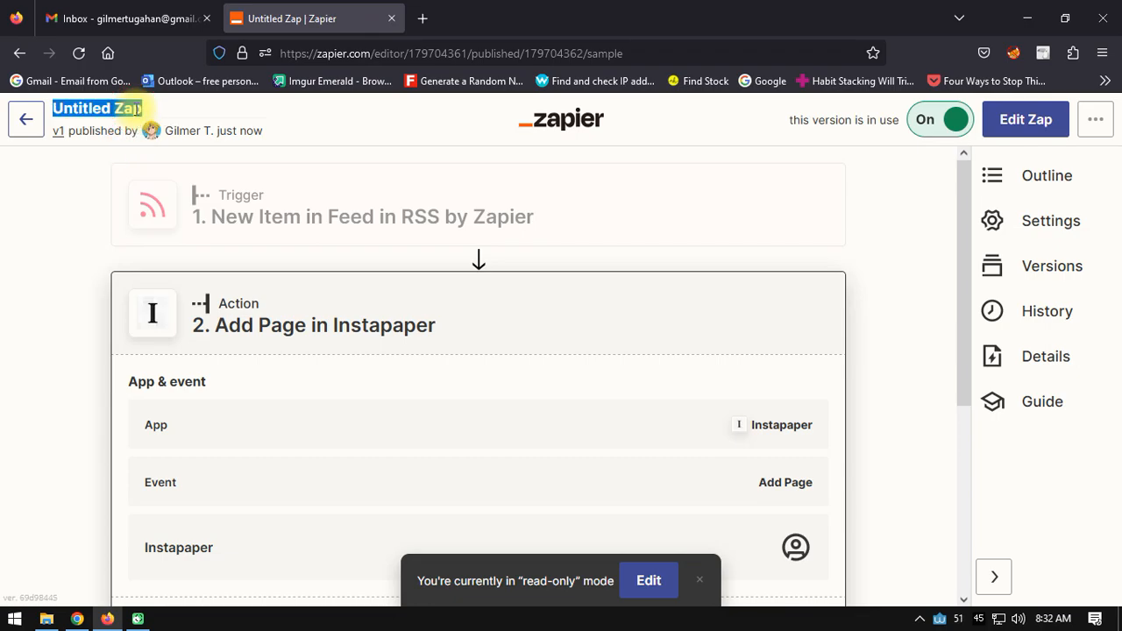
pyautogui.write('RSS to')
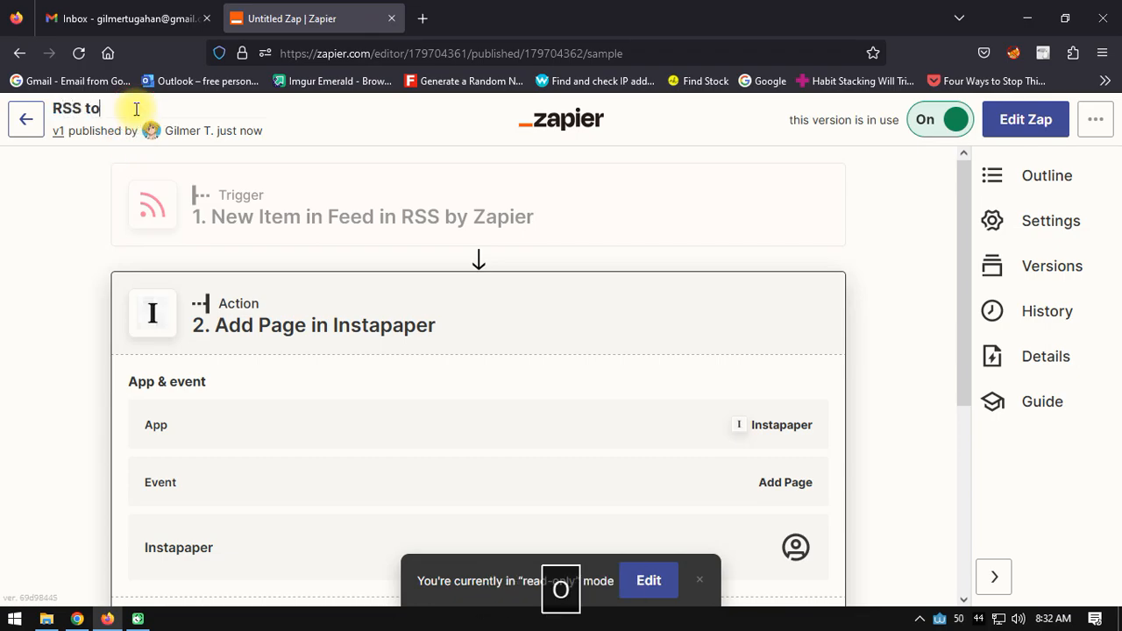
pyautogui.write(' Instapaper')
pyautogui.press('Return')
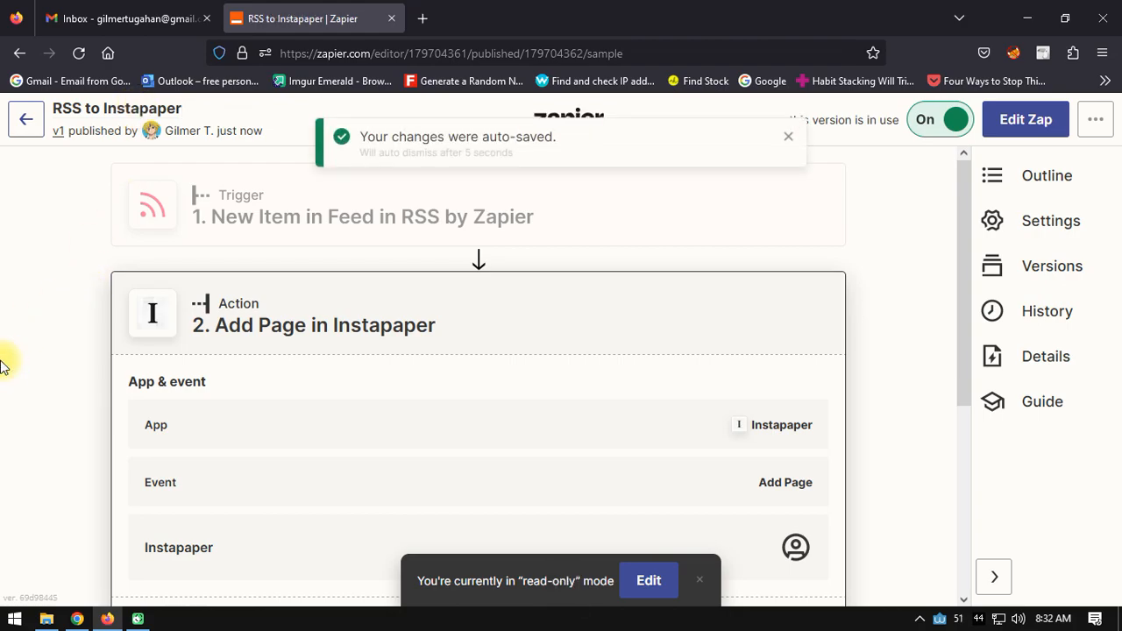
pyautogui.click(21, 115)
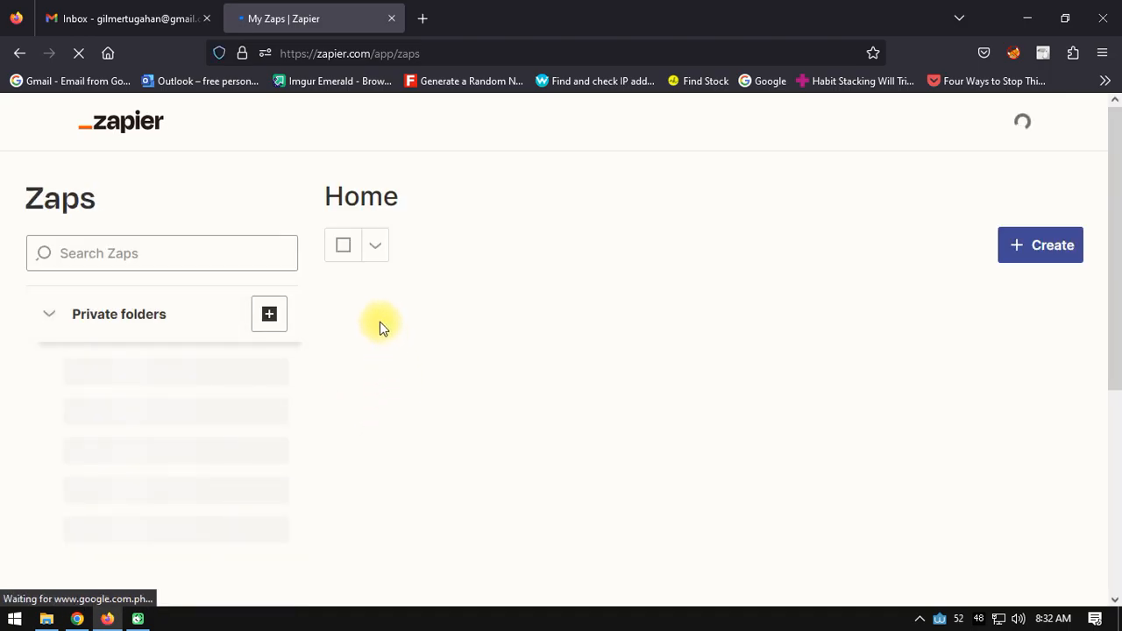
# - Open instapaper.com in a new tab and delete the Campgrounds test article
pyautogui.click(423, 18)
pyautogui.write('instapaper.com')
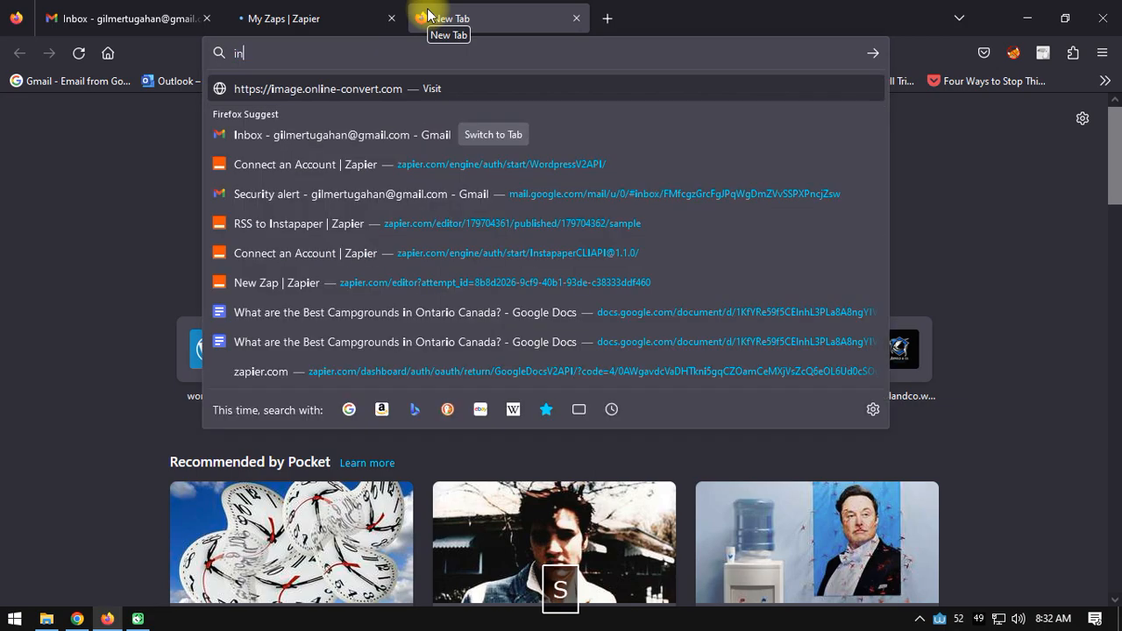
pyautogui.press('Return')
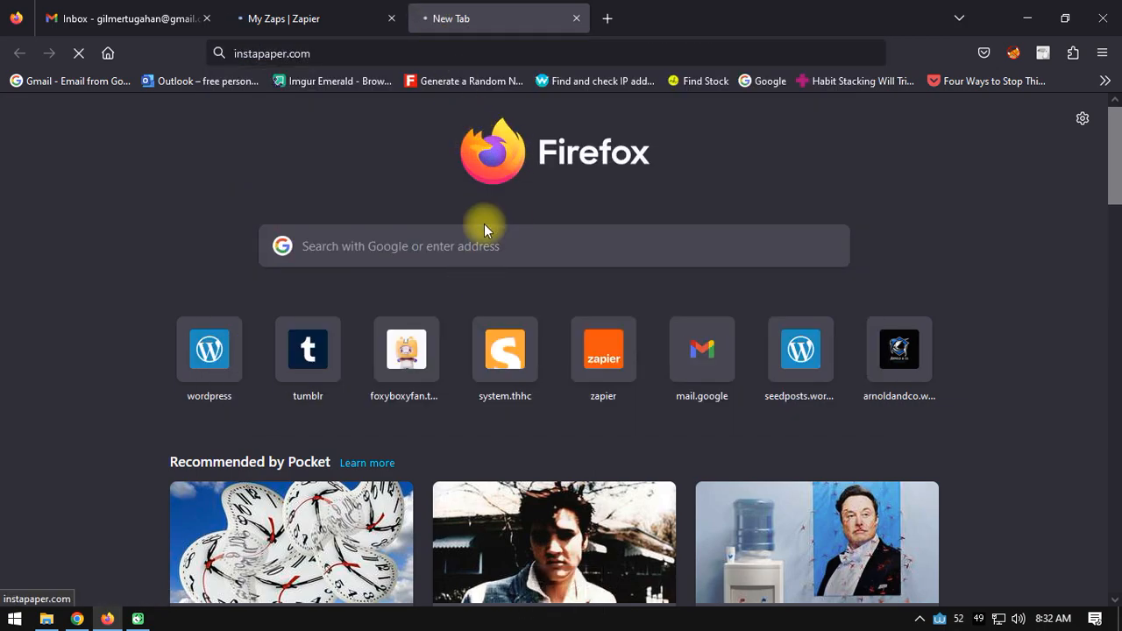
pyautogui.press('F5')
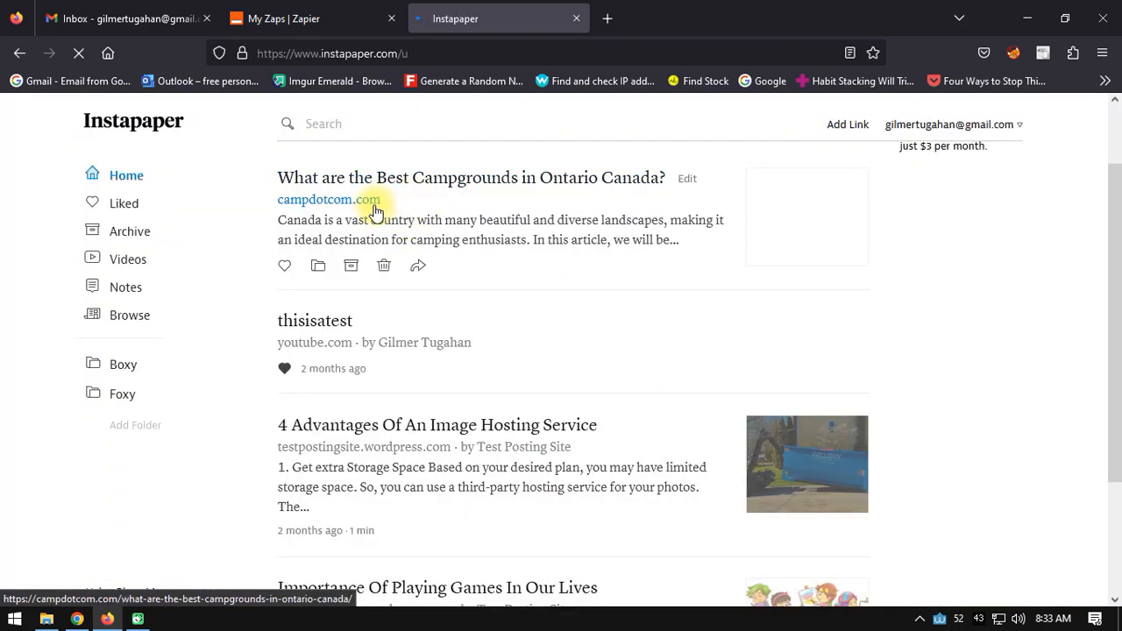
pyautogui.click(383, 266)
pyautogui.click(624, 375)
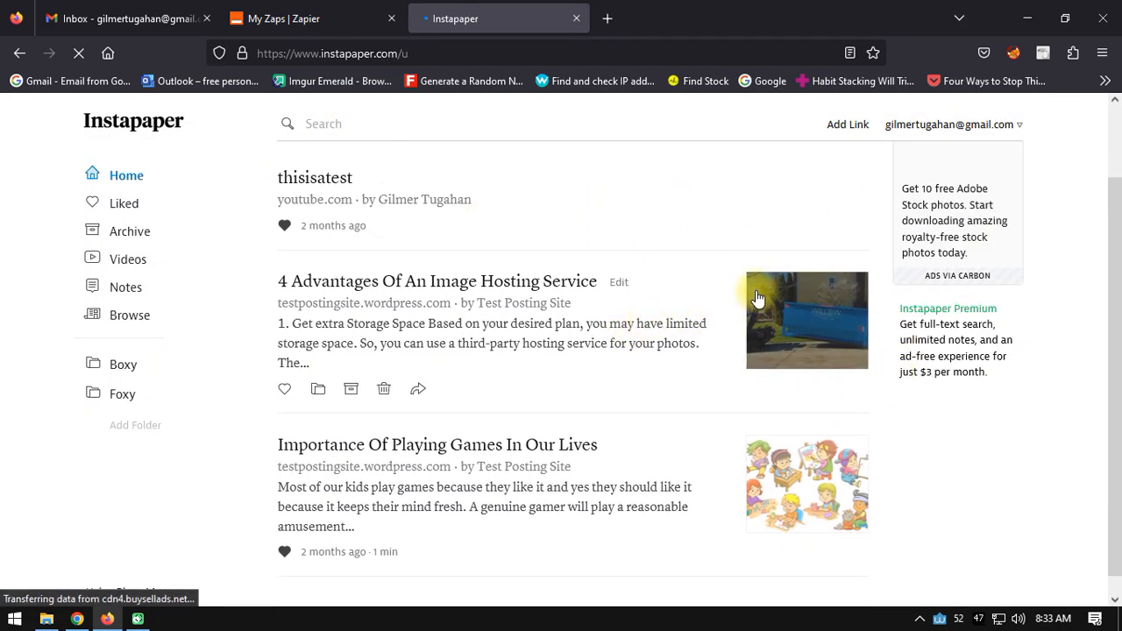
# - Return to the Zaps list and check that RSS to Instapaper is on
pyautogui.hotkey('ctrl', 'shift', 'Tab')
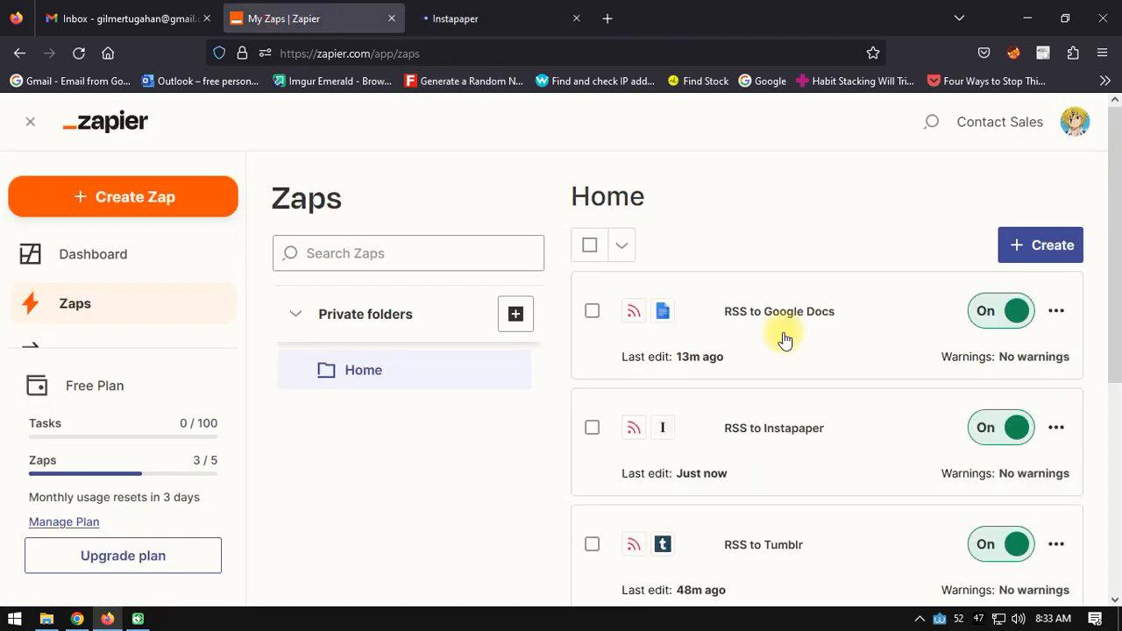
pyautogui.scroll(-3, 722, 372)
pyautogui.scroll(1, 798, 285)
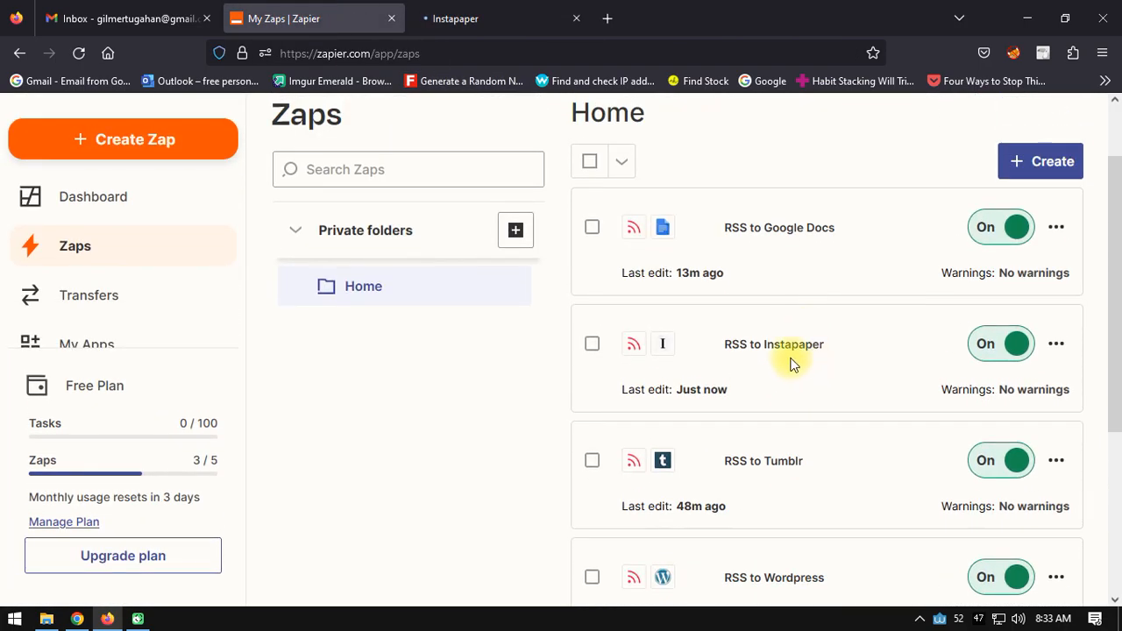